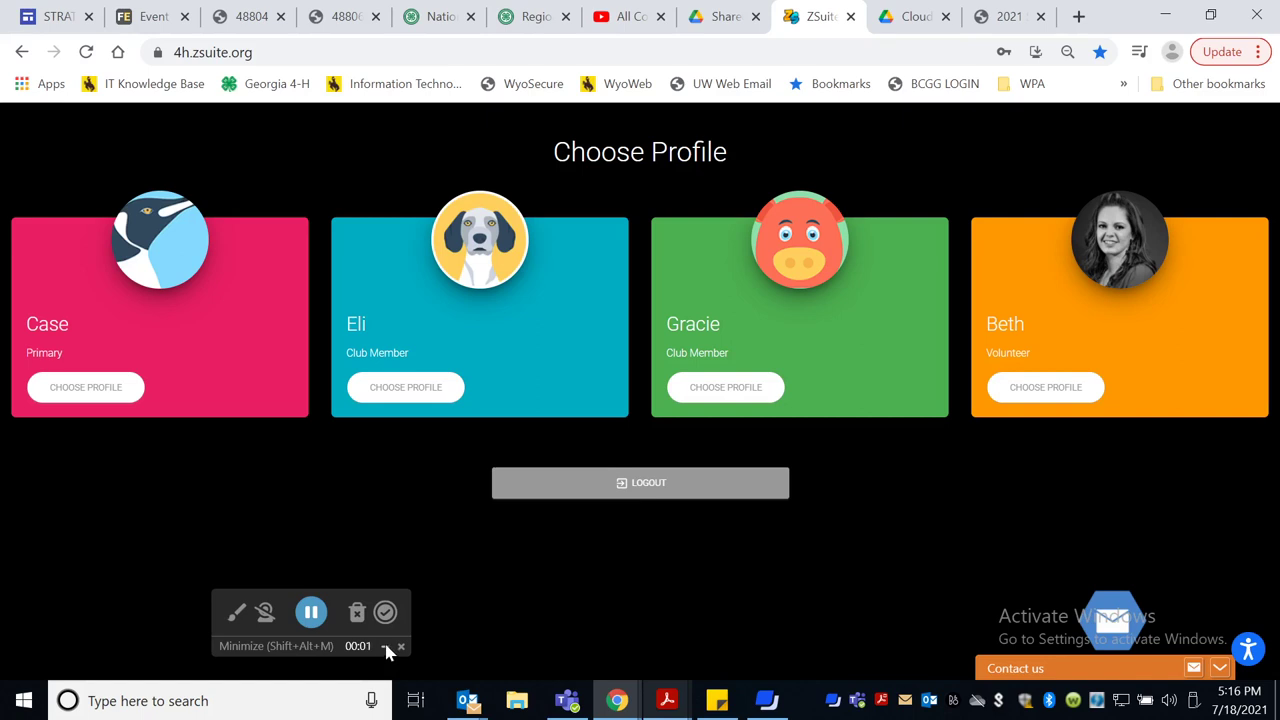
# Step: Switch into the pig-avatar club member's profile to show its announcements and shared files
pyautogui.click(387, 647)
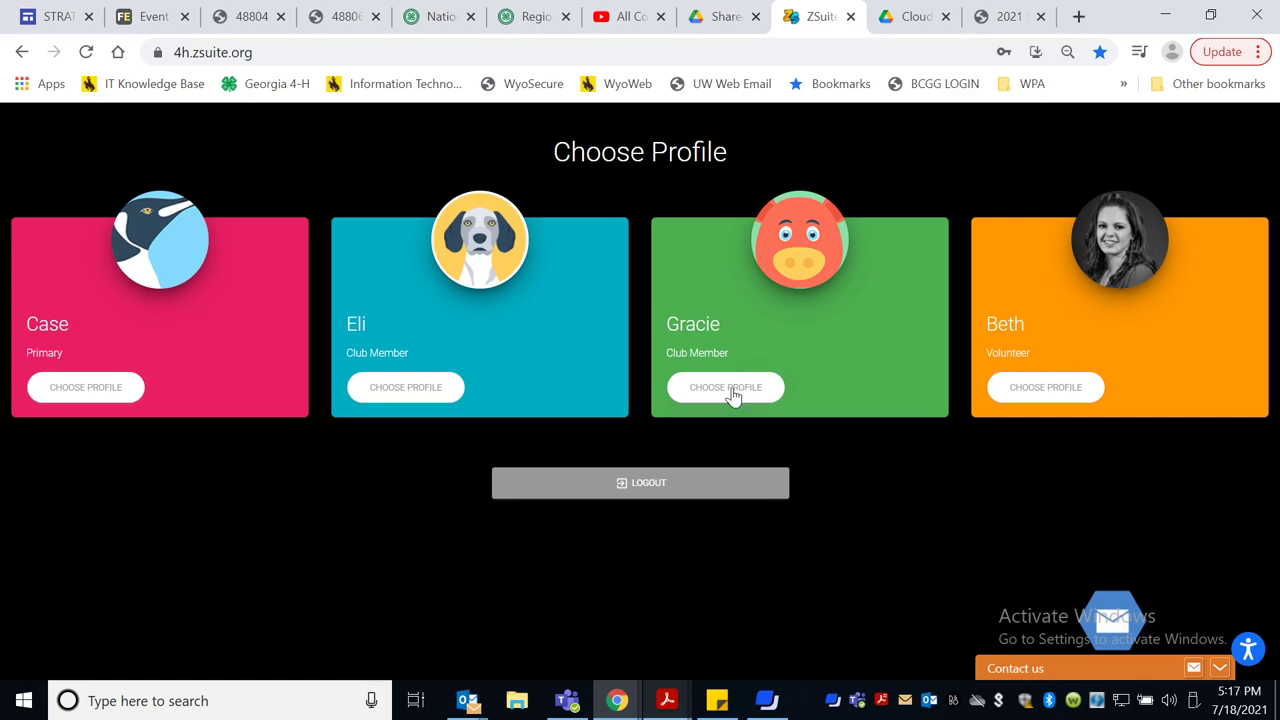
pyautogui.click(213, 52)
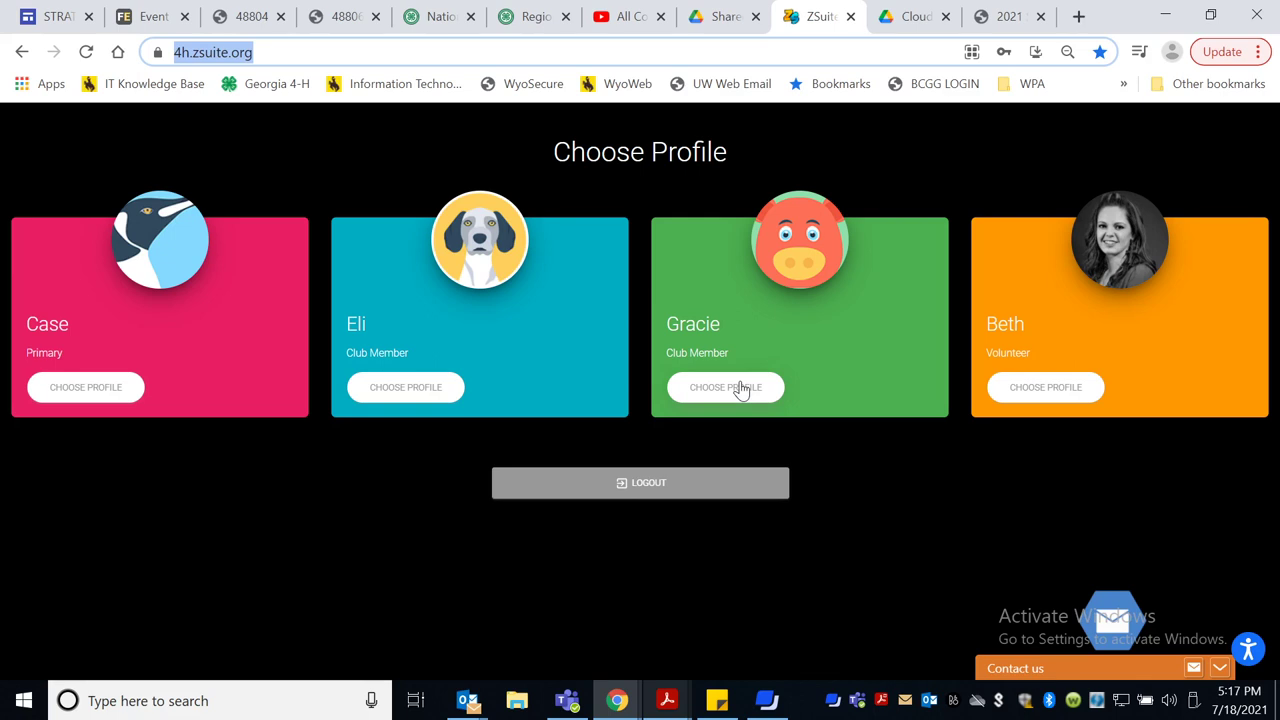
pyautogui.click(740, 389)
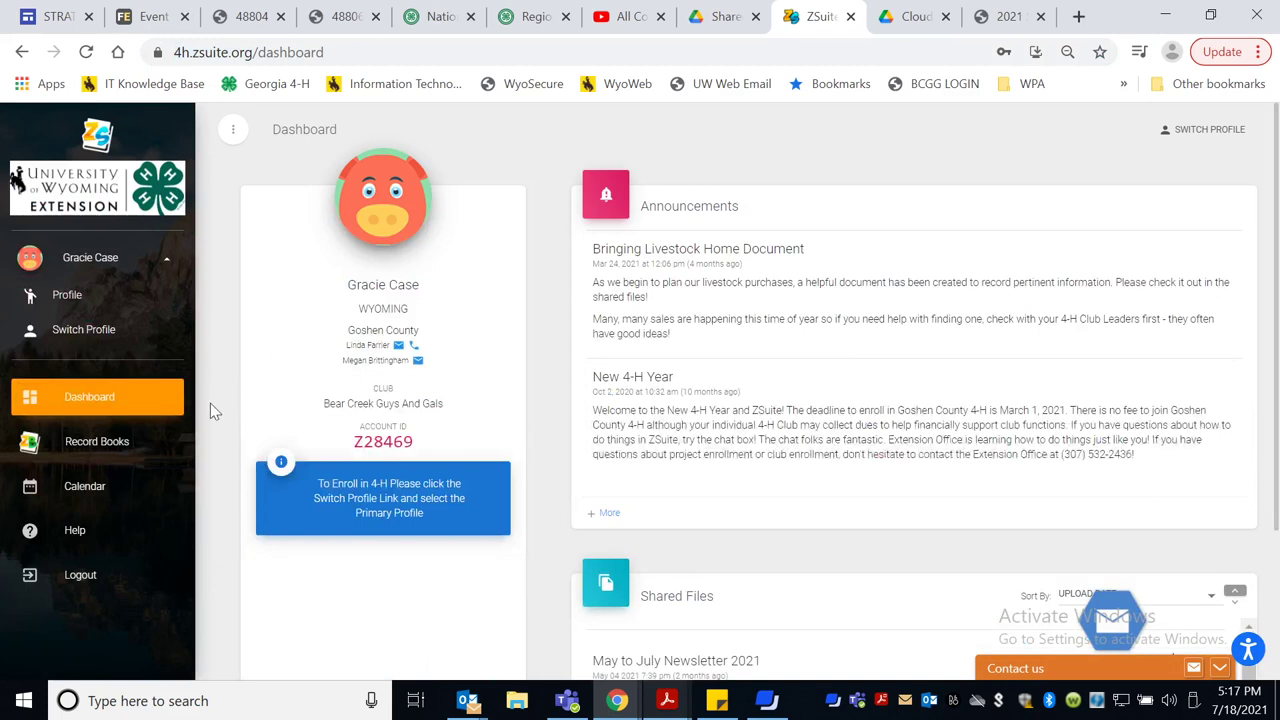
# Step: Open Record Books and look over the member's seven projects, including Banana Bread and Chickens
pyautogui.click(104, 452)
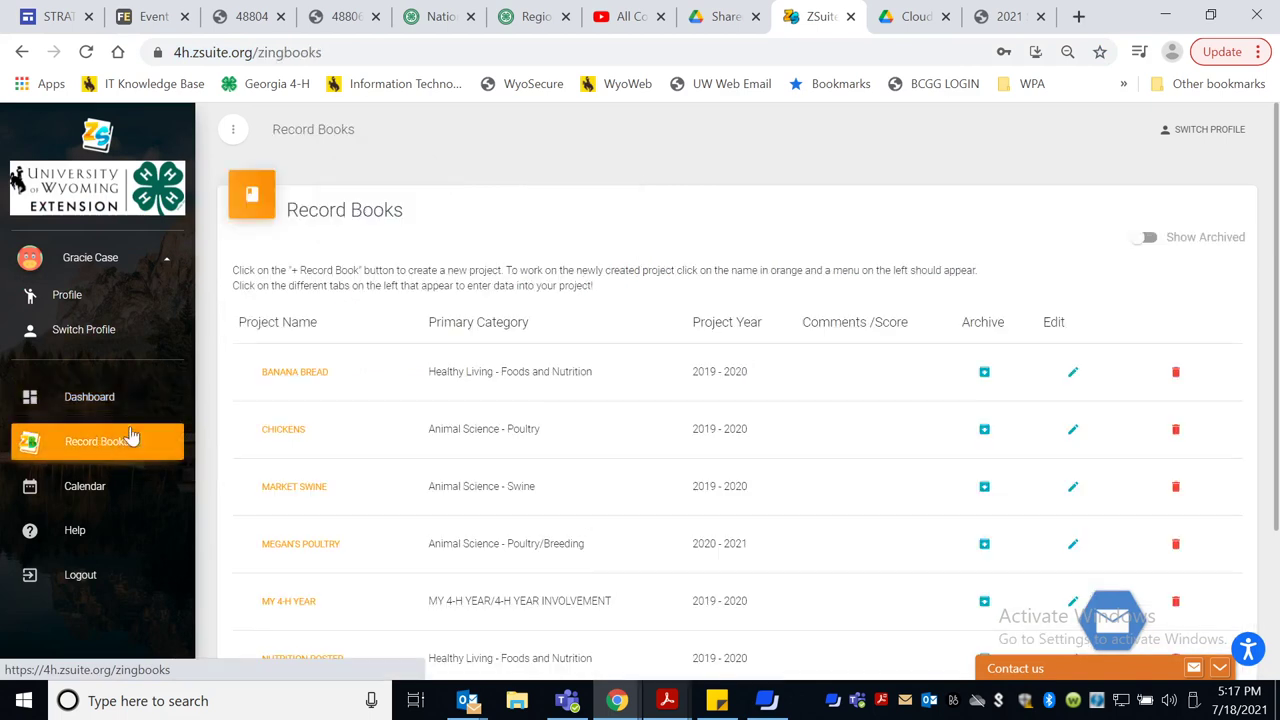
pyautogui.scroll(-2, 706, 480)
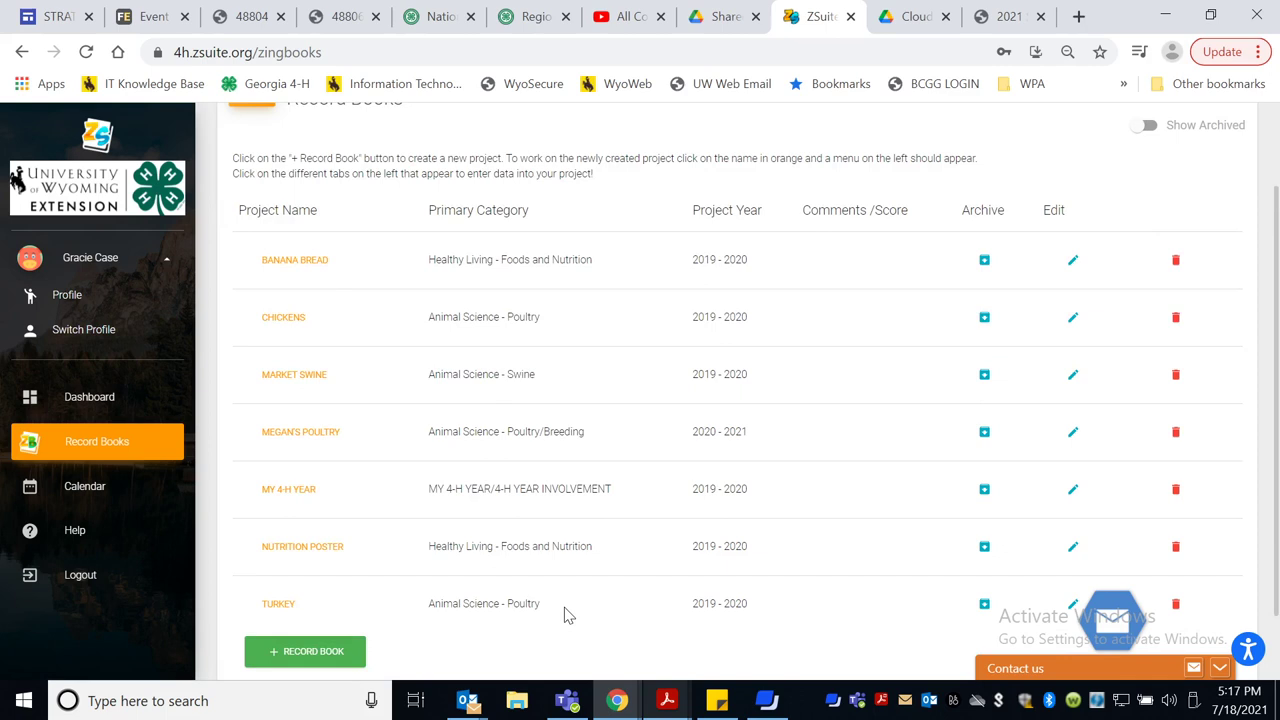
pyautogui.scroll(2, 565, 615)
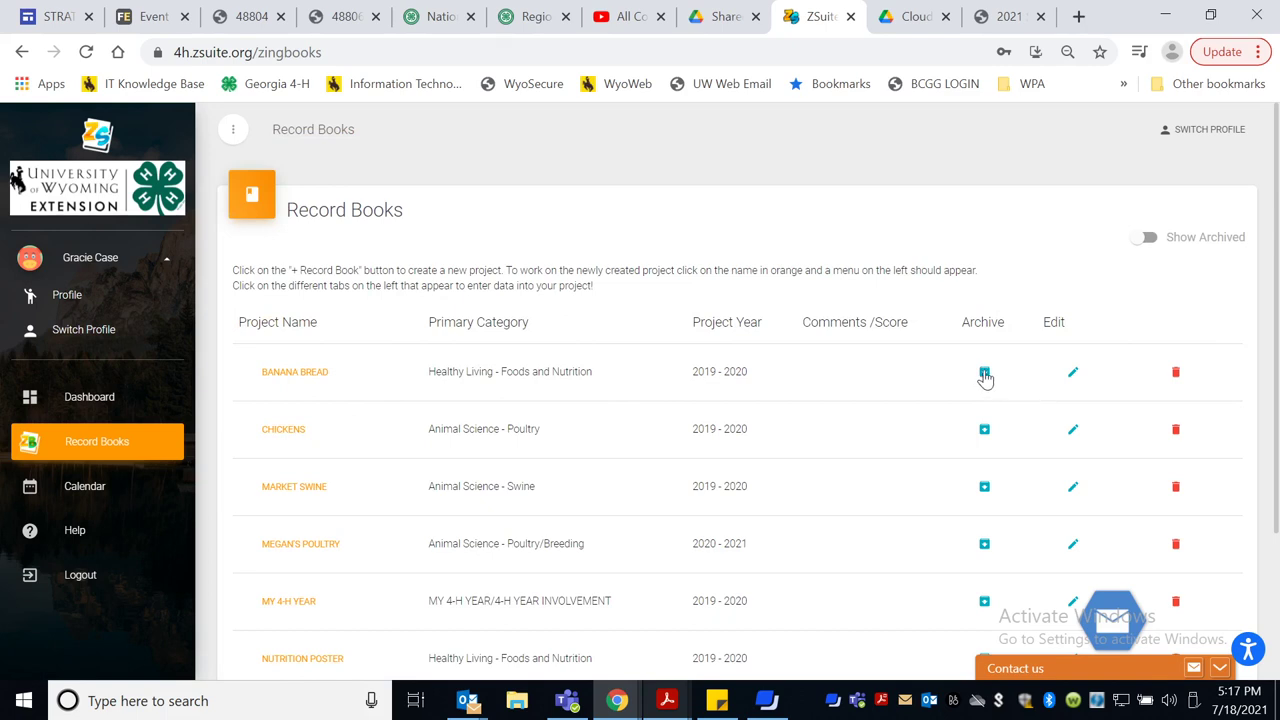
# Step: Archive the Banana Bread, Chickens and Market Swine record books, confirming each one
pyautogui.click(984, 373)
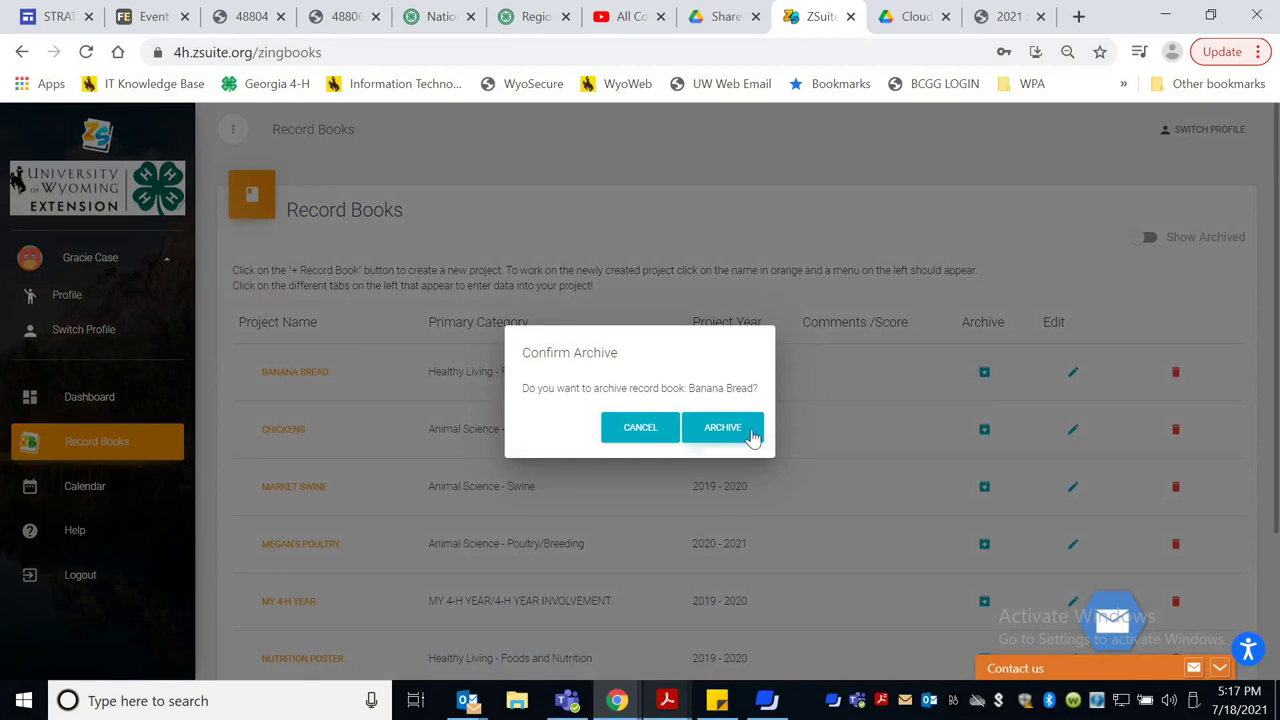
pyautogui.click(735, 437)
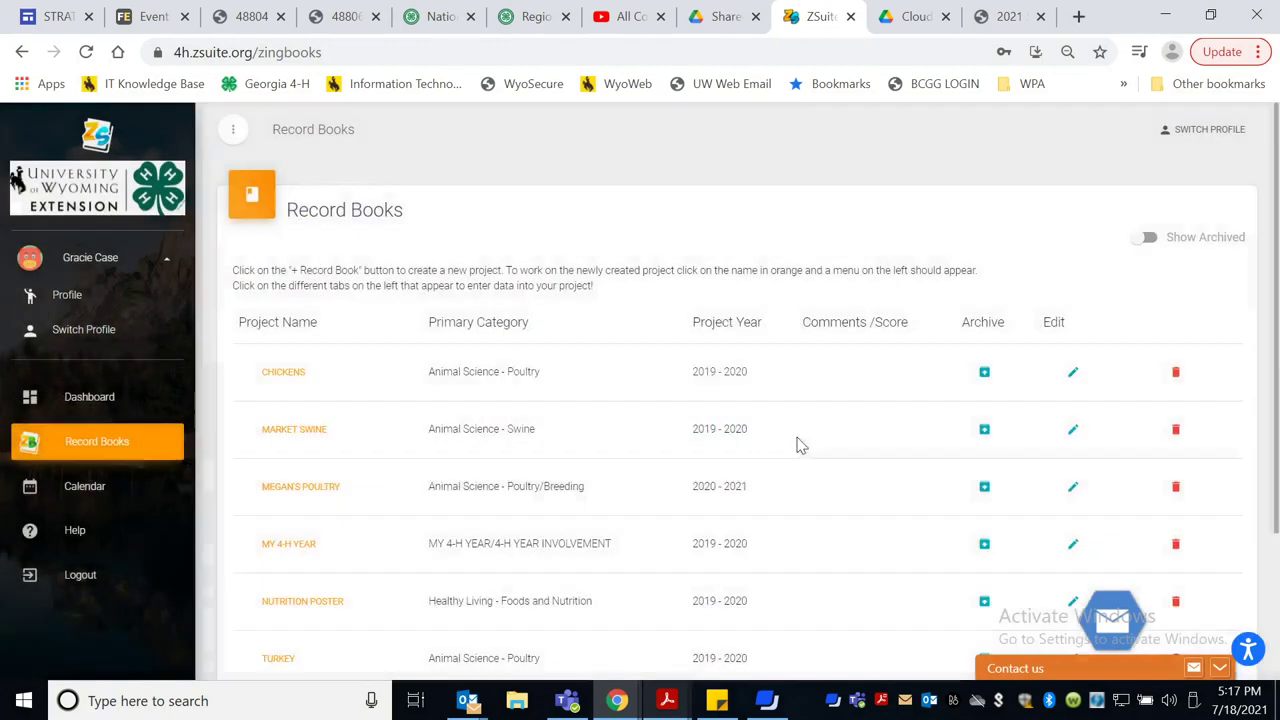
pyautogui.click(984, 373)
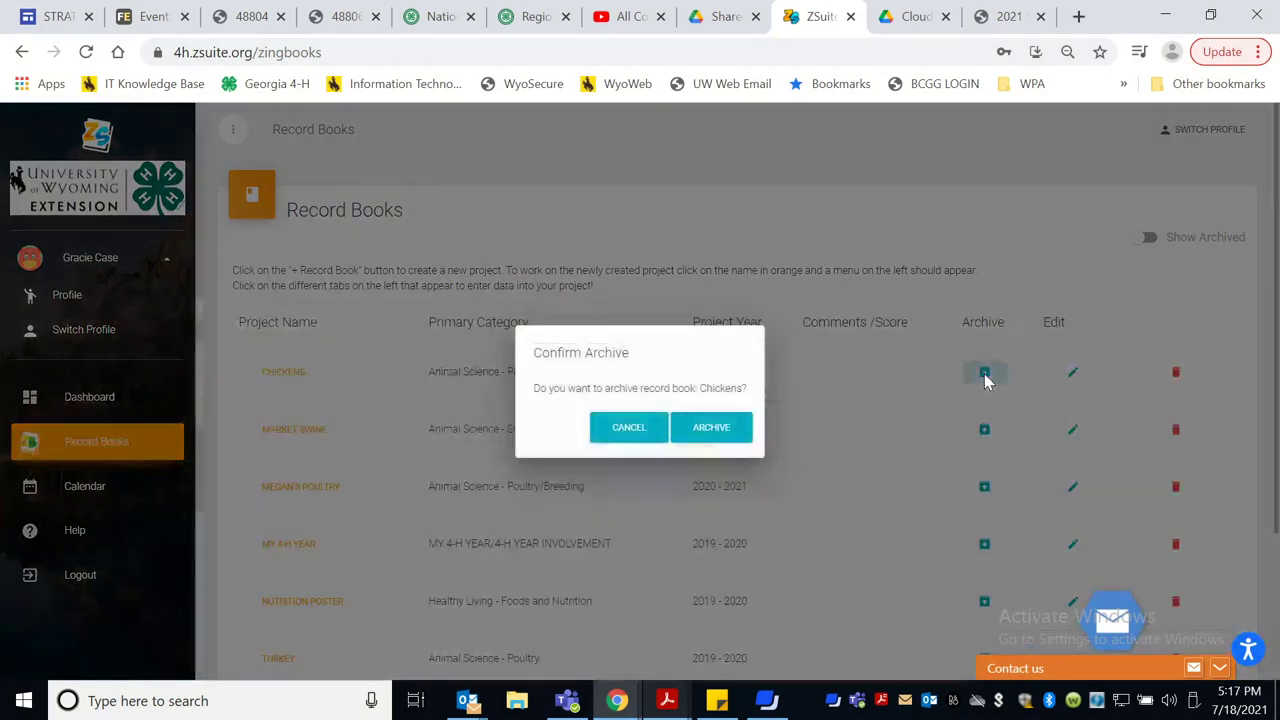
pyautogui.click(723, 435)
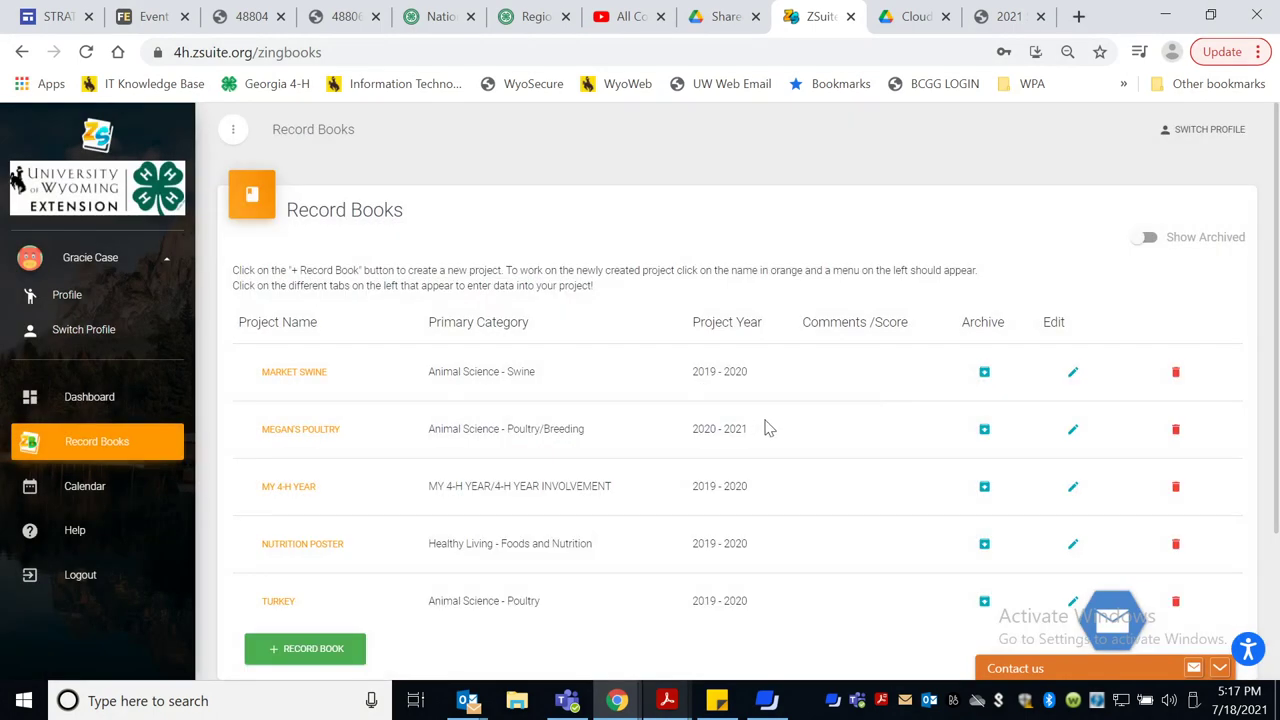
pyautogui.click(984, 373)
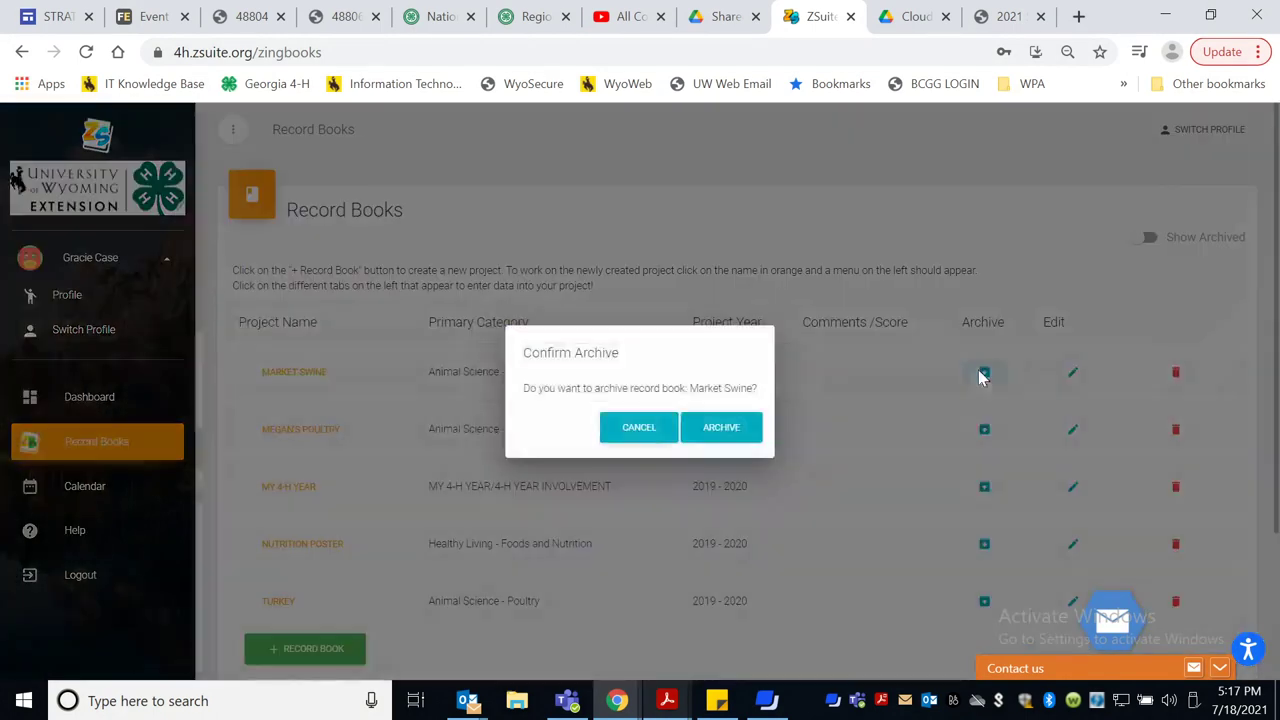
pyautogui.click(723, 433)
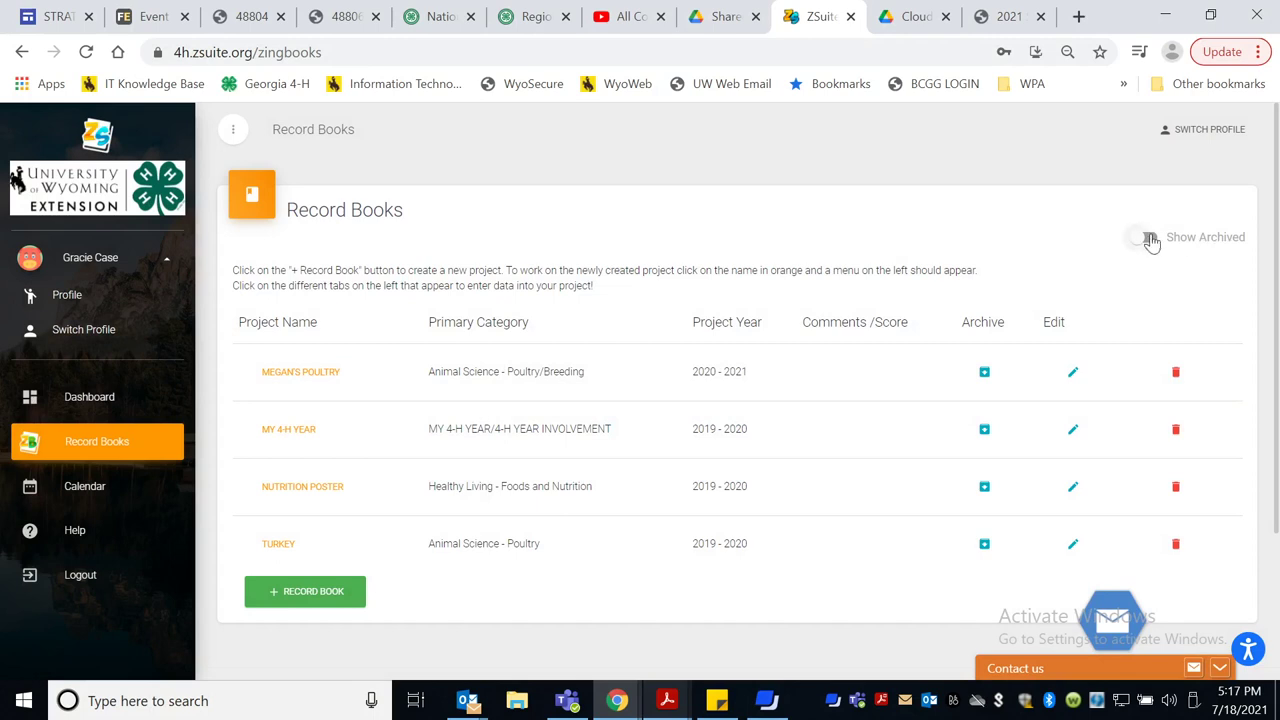
pyautogui.click(1148, 237)
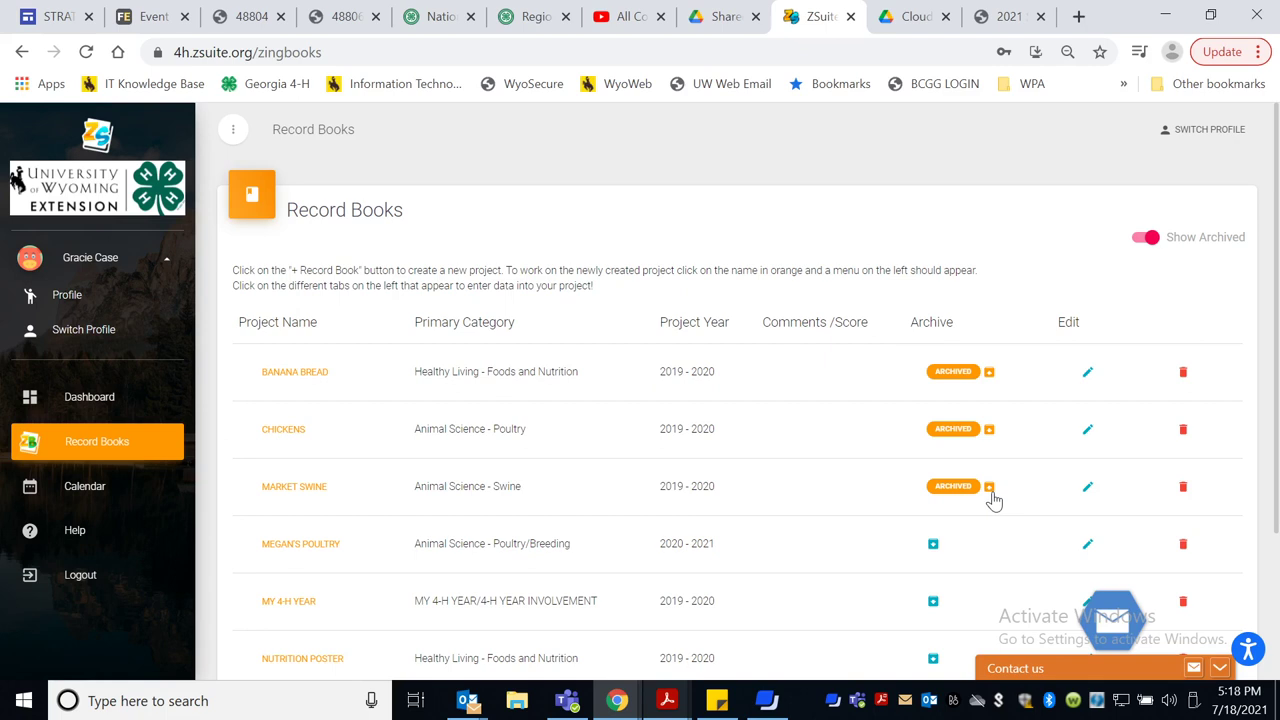
pyautogui.click(1141, 240)
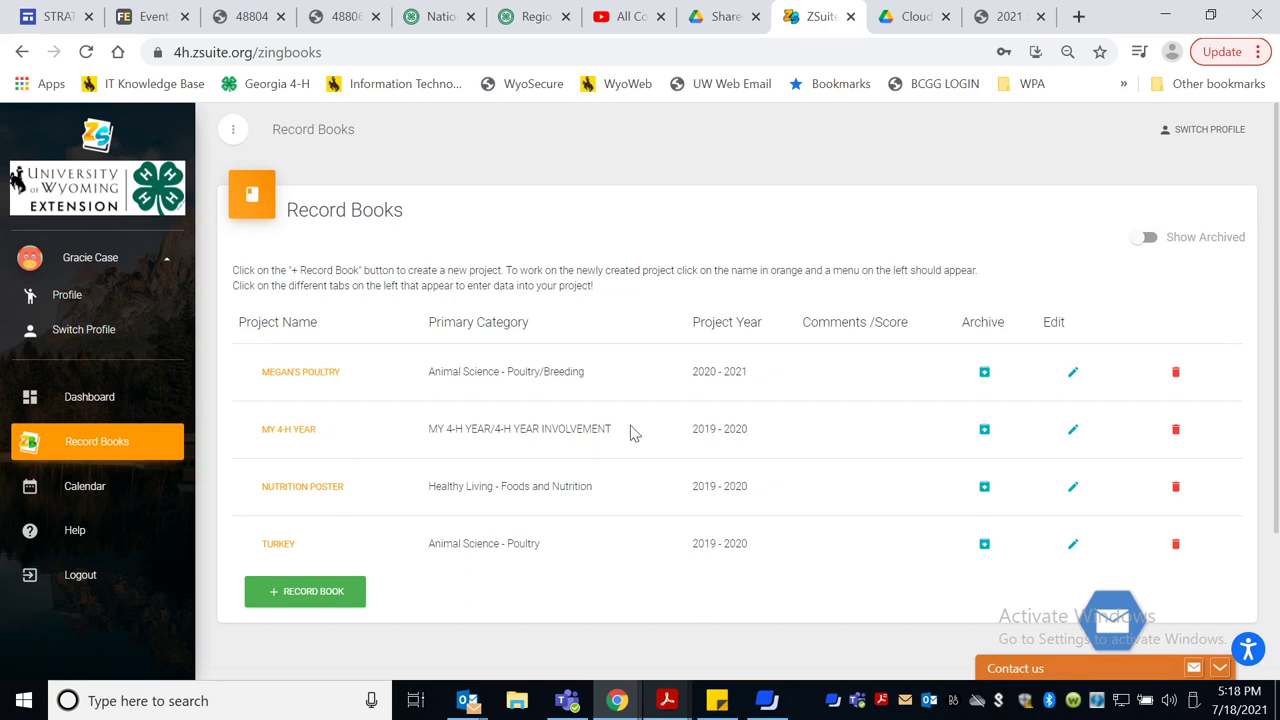
# Step: Open the My 4-H Year record book at its Involvement Report
pyautogui.click(305, 430)
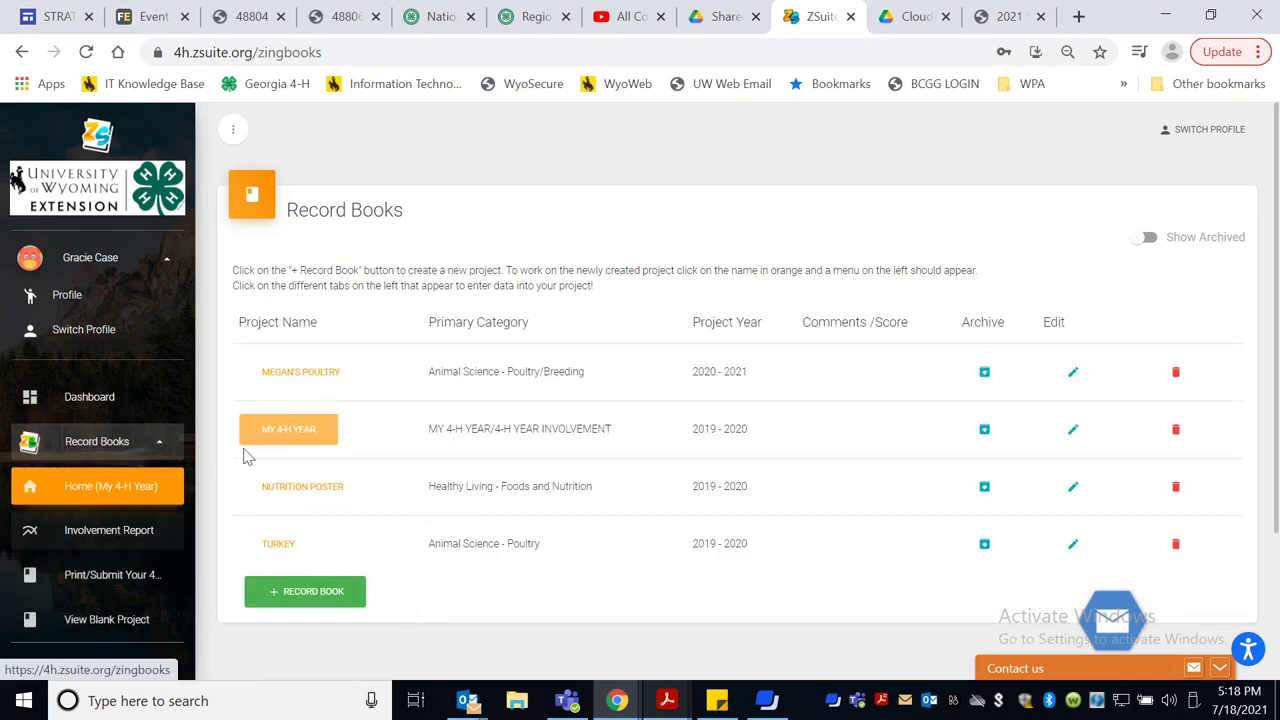
pyautogui.click(137, 538)
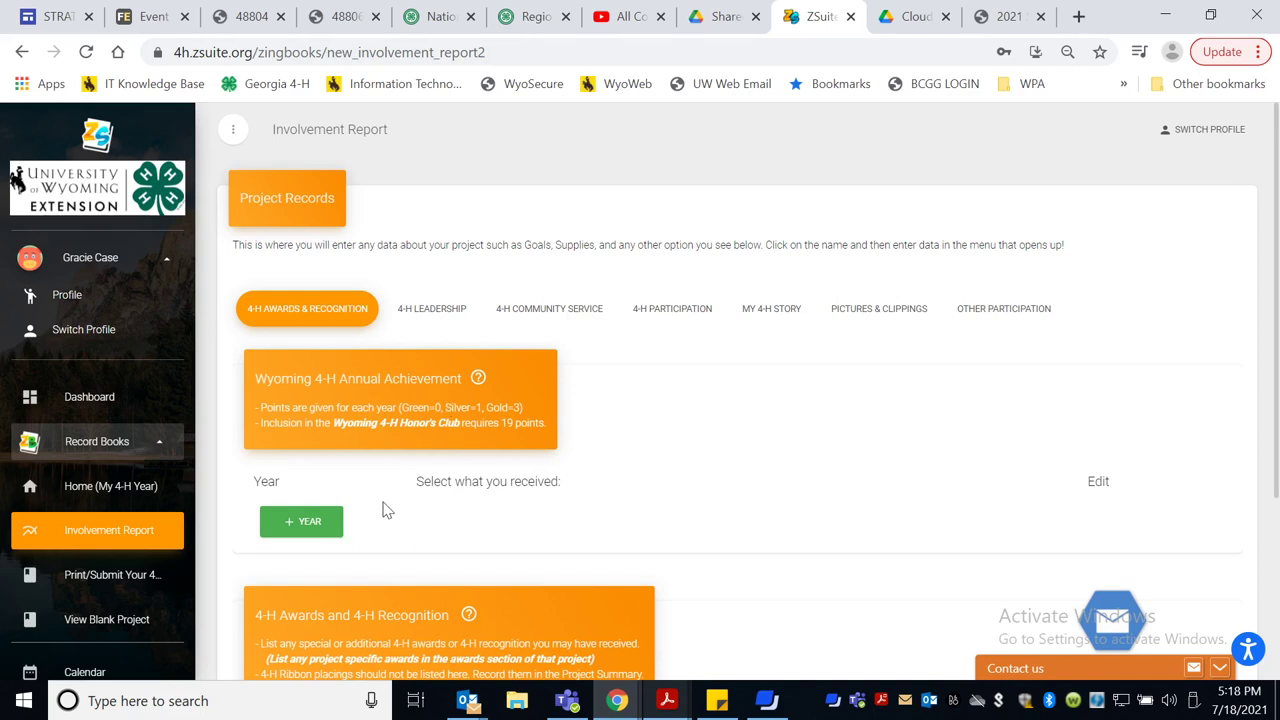
pyautogui.scroll(-1, 400, 515)
pyautogui.scroll(-1, 404, 515)
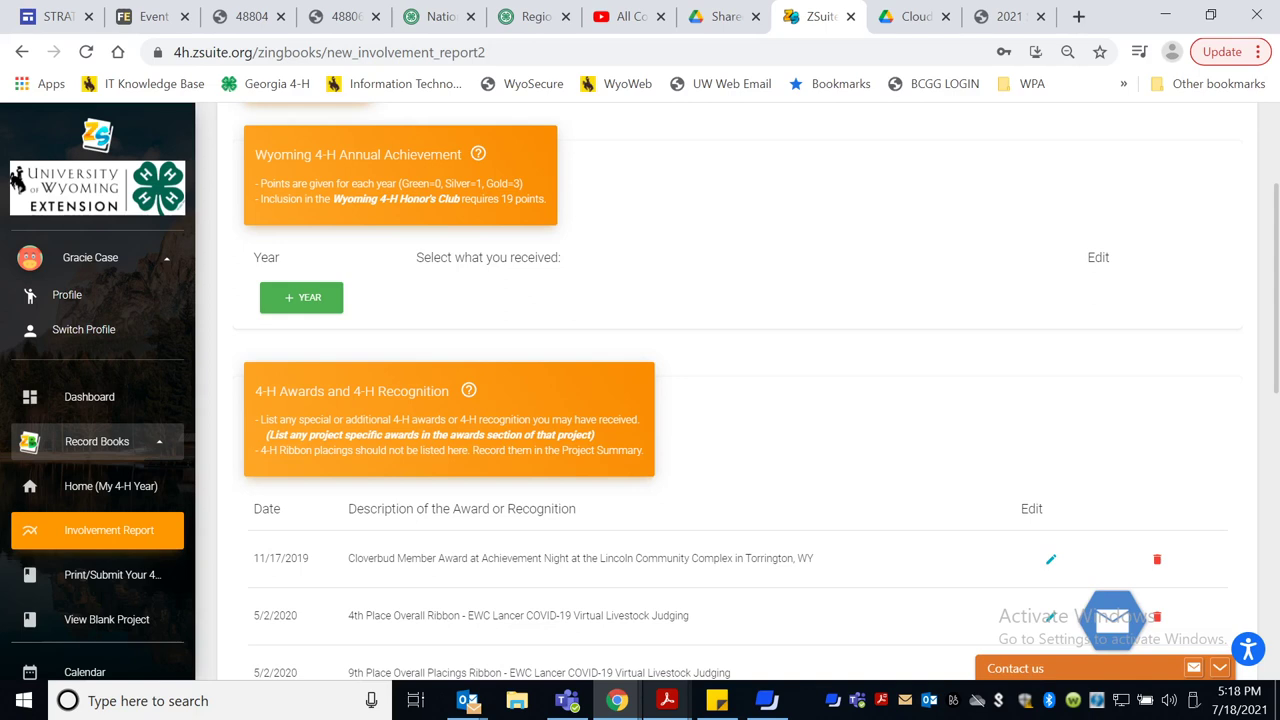
pyautogui.scroll(-1, 429, 635)
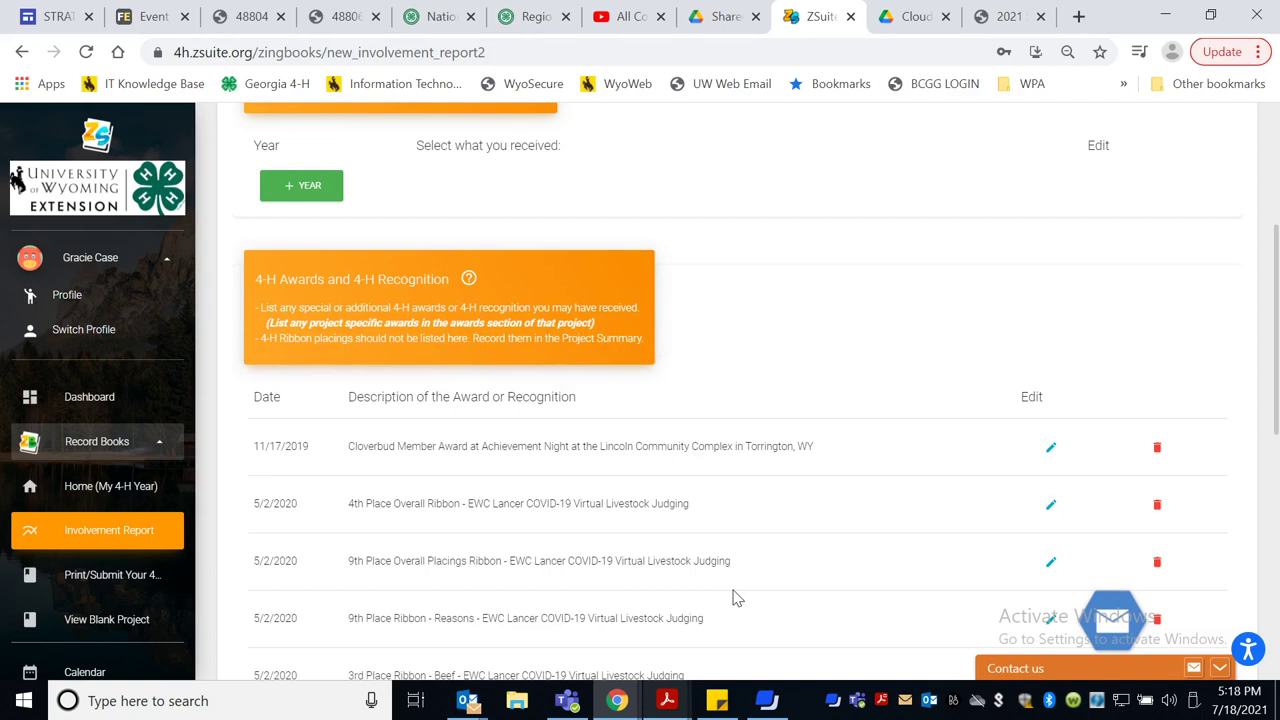
pyautogui.scroll(-1, 700, 576)
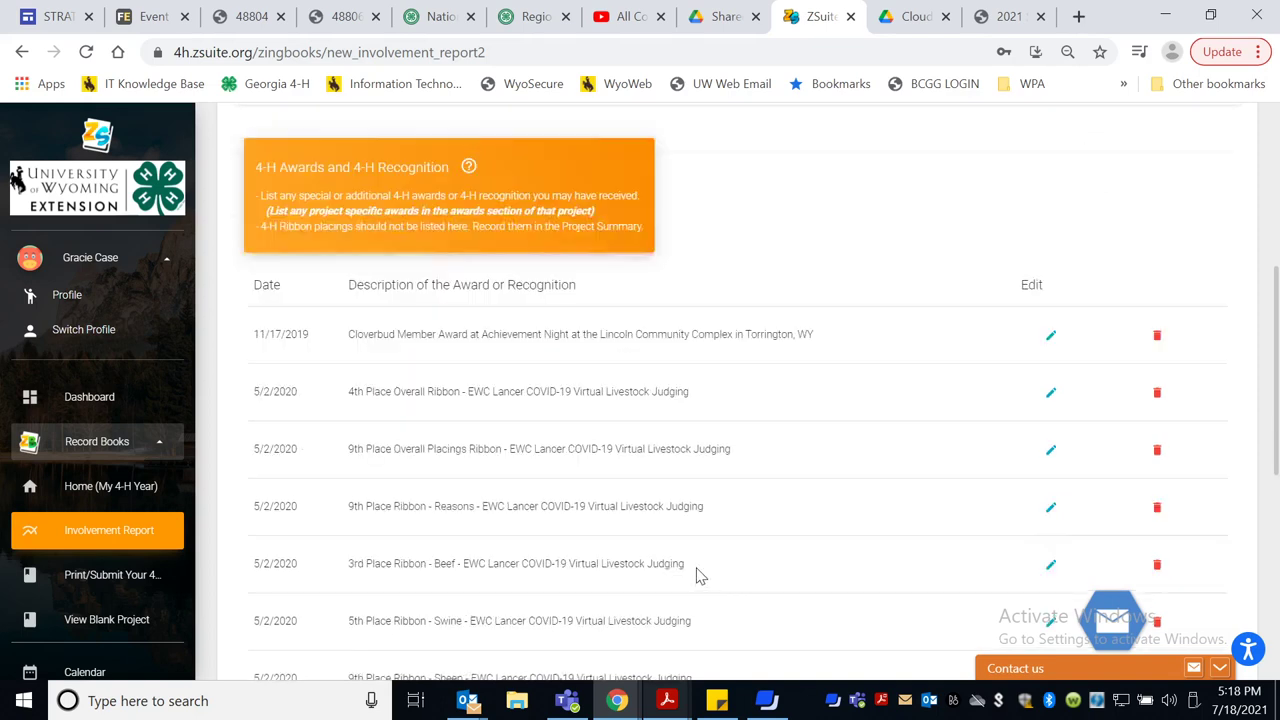
pyautogui.scroll(-2, 700, 576)
pyautogui.scroll(6, 700, 576)
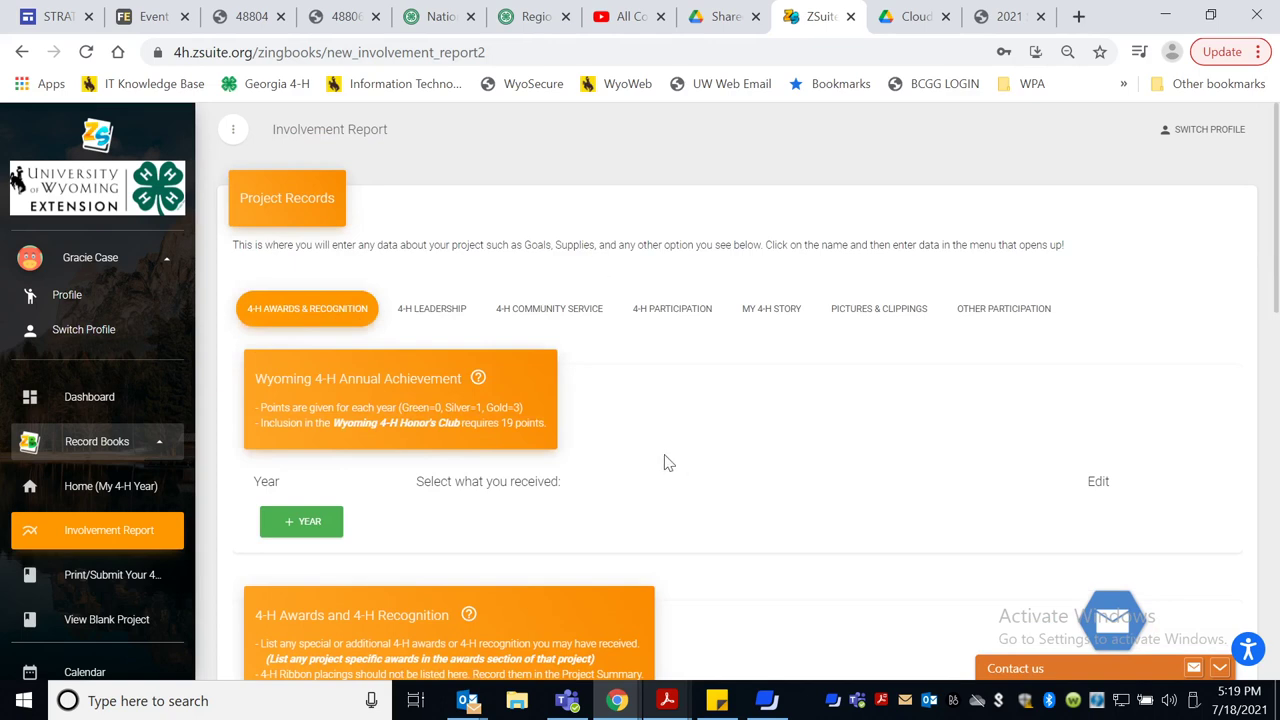
# Step: Browse the Involvement Report sections from 4-H Leadership through Pictures & Clippings to Other Participation
pyautogui.click(455, 314)
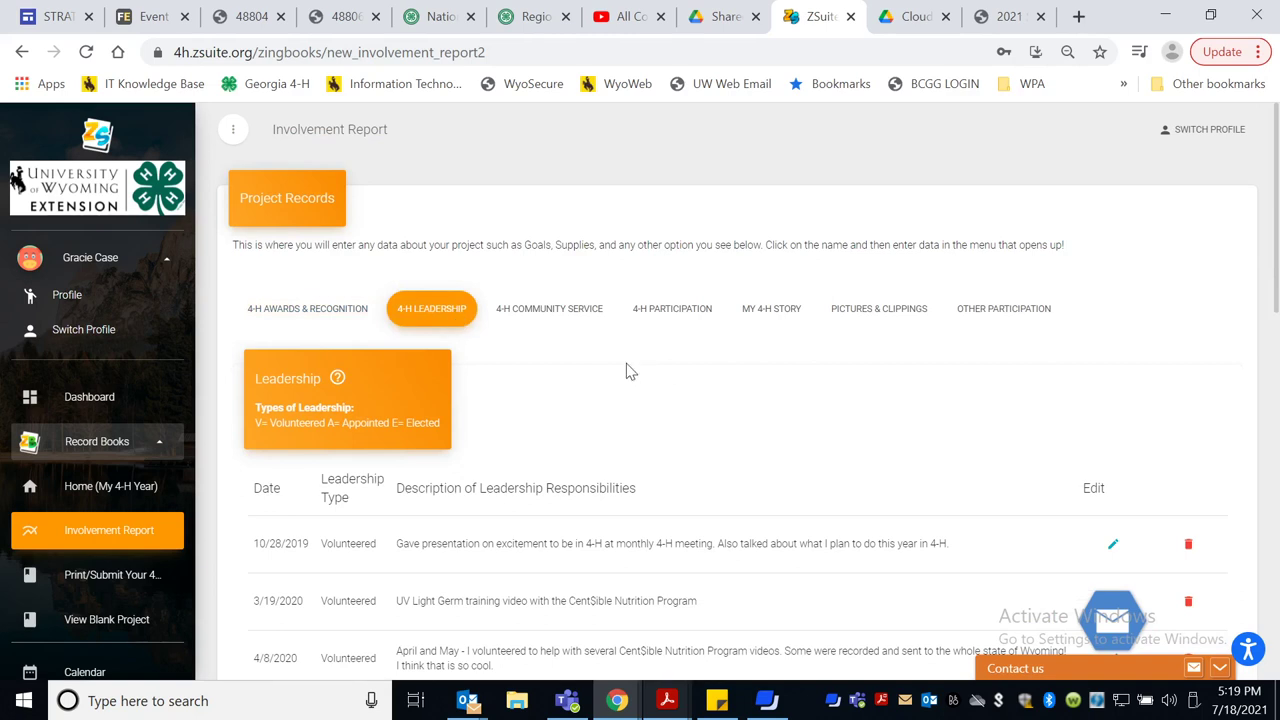
pyautogui.click(585, 306)
pyautogui.click(672, 309)
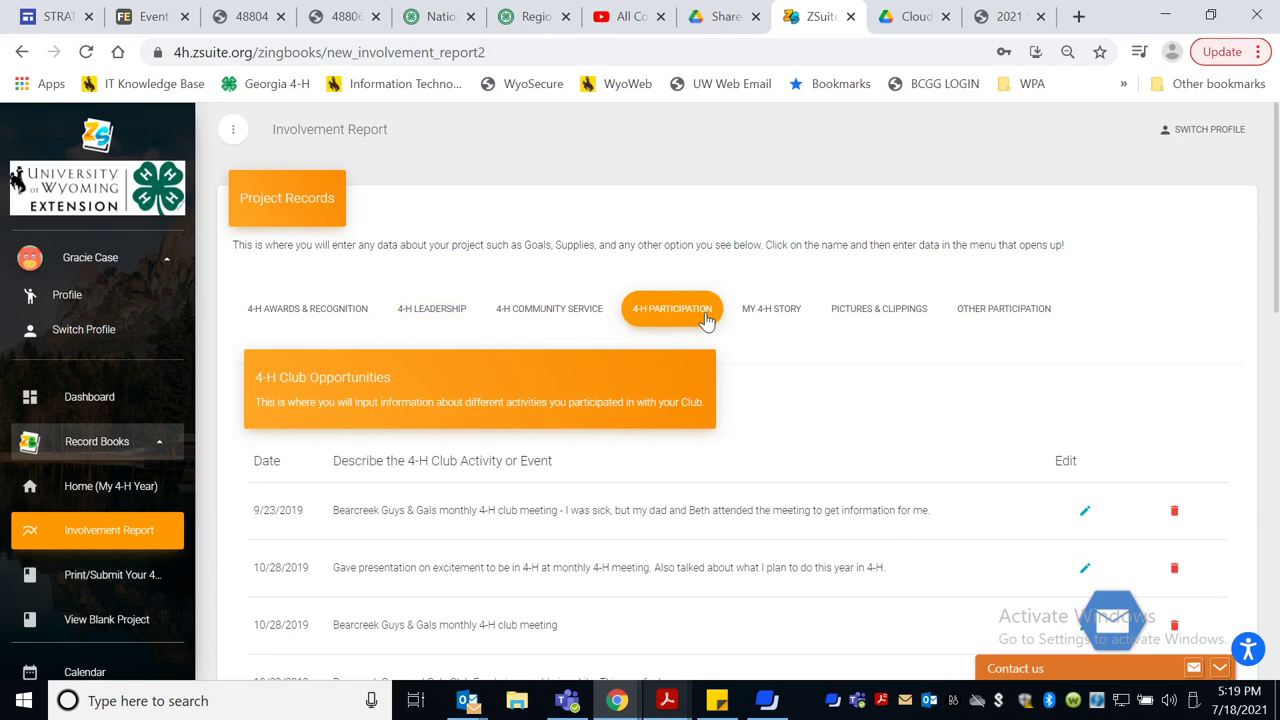
pyautogui.click(790, 310)
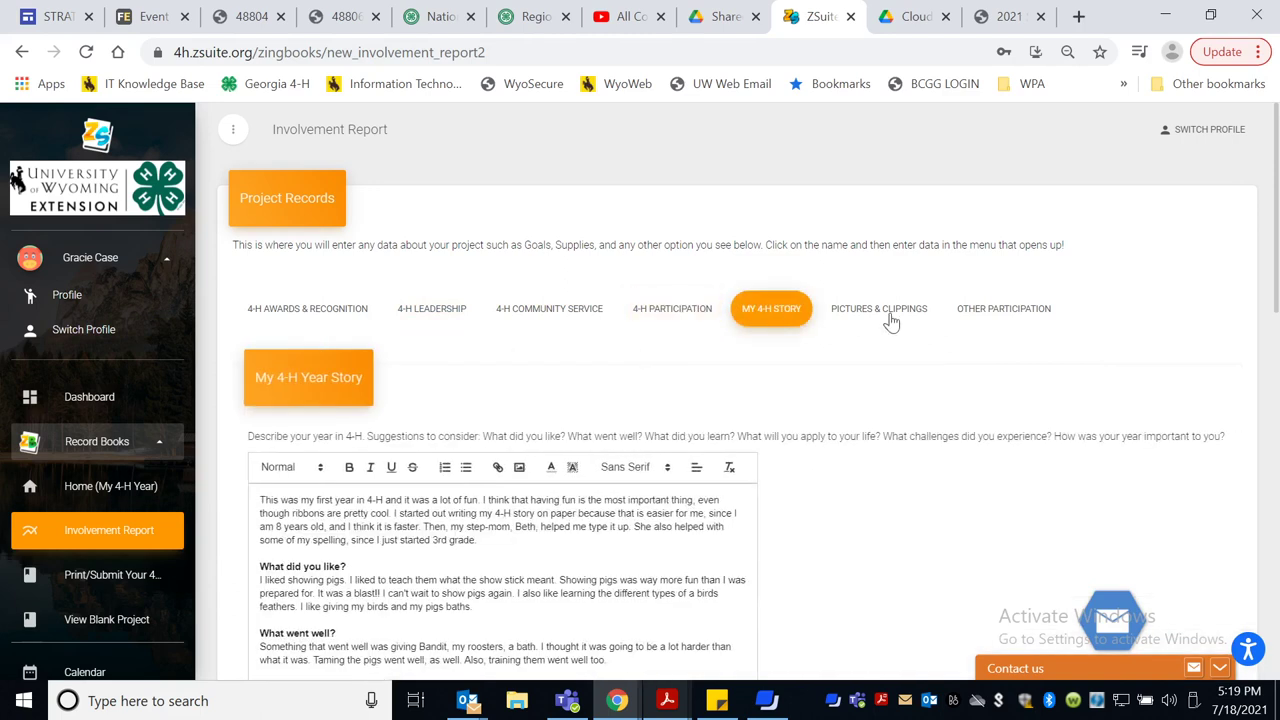
pyautogui.click(889, 316)
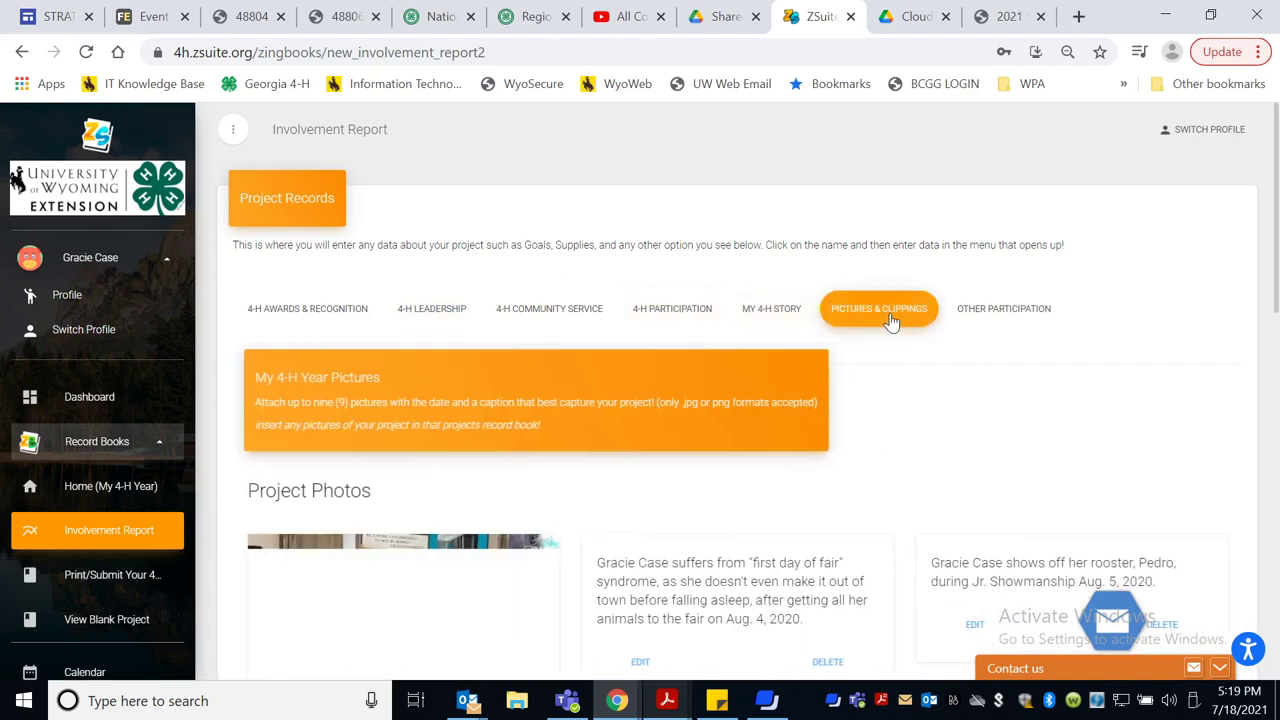
pyautogui.click(1017, 318)
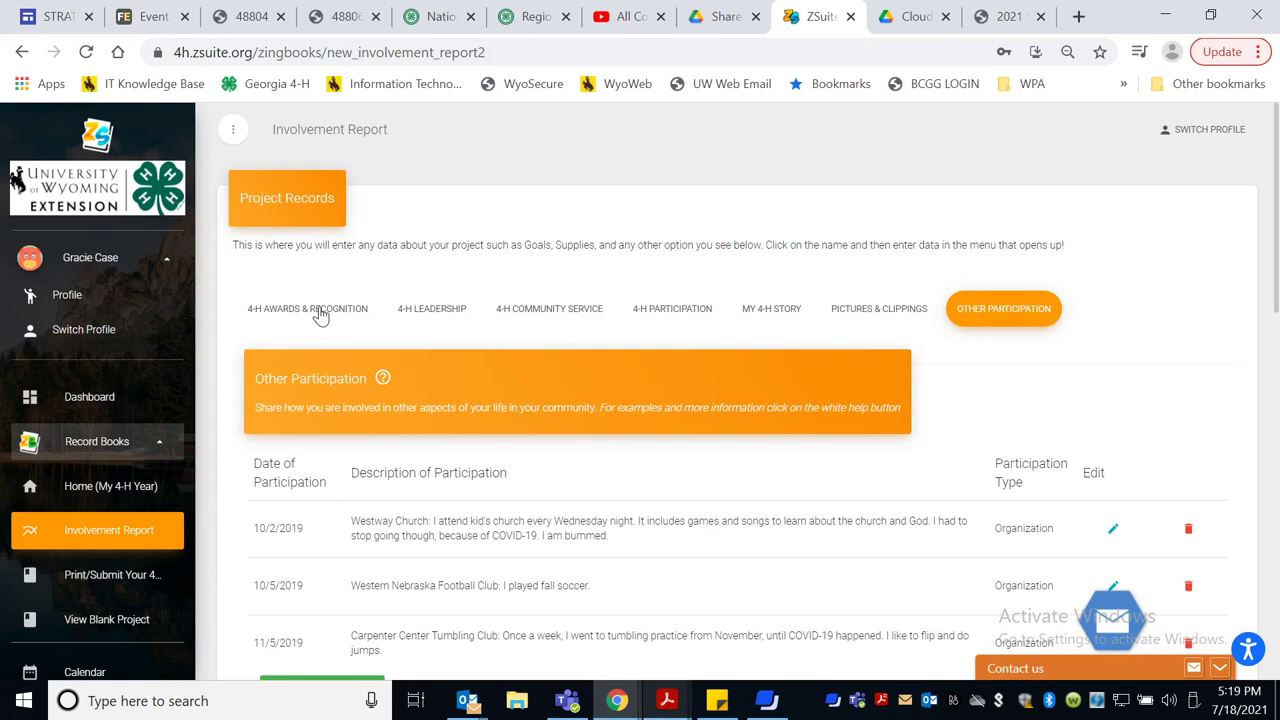
# Step: Return to the record books list and open the 2020–2021 poultry record book
pyautogui.click(147, 494)
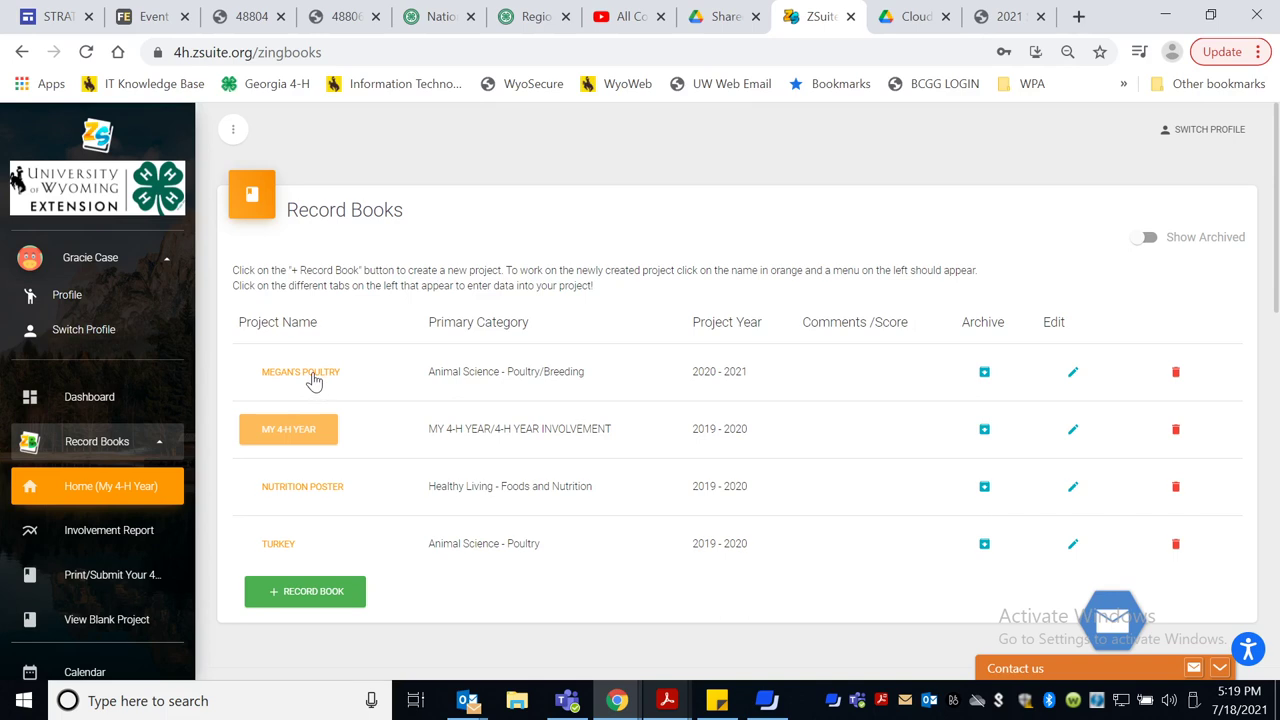
pyautogui.click(300, 372)
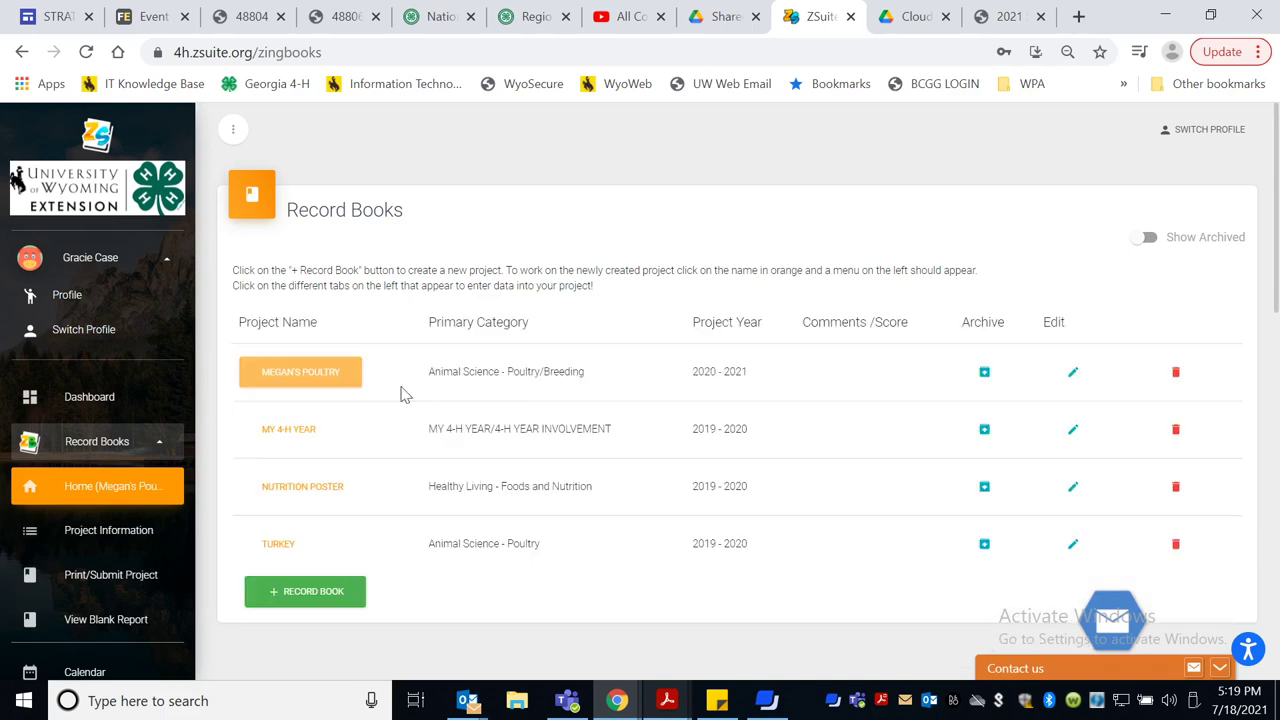
# Step: Replace the learning goal with 'To learn the classes of Poultry.', add a clinics plan, and save
pyautogui.click(124, 540)
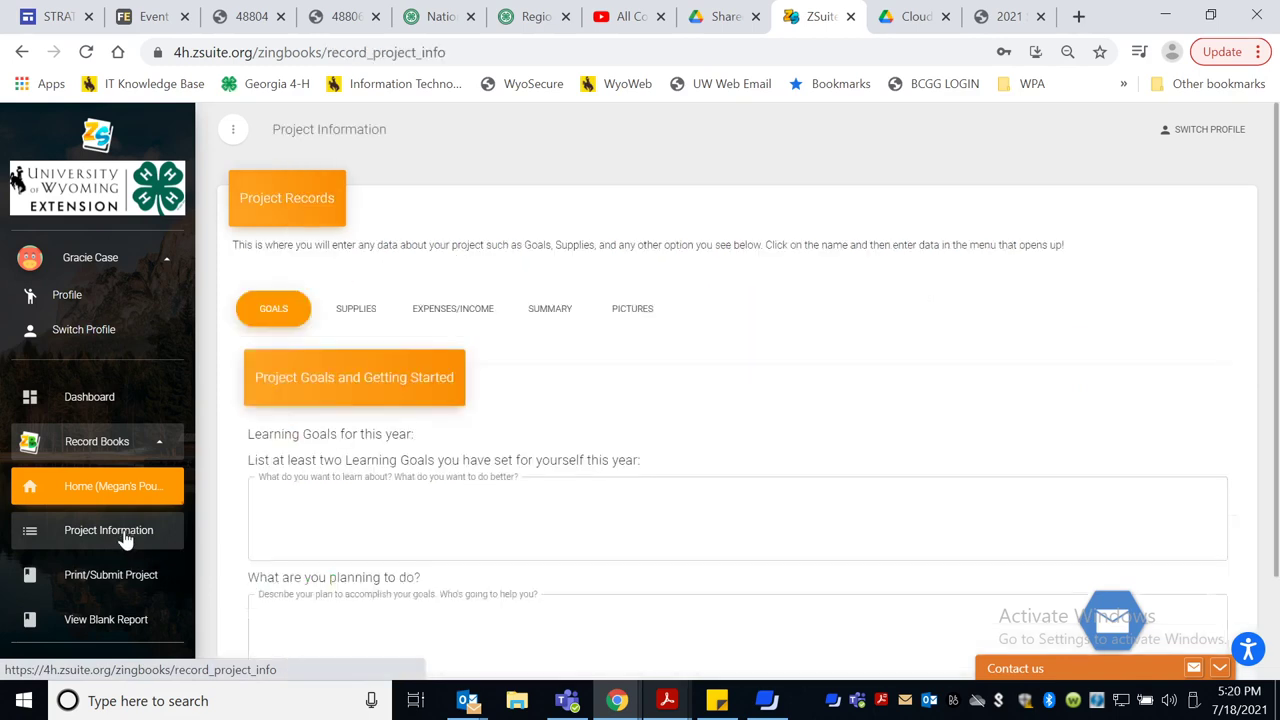
pyautogui.scroll(-1, 679, 421)
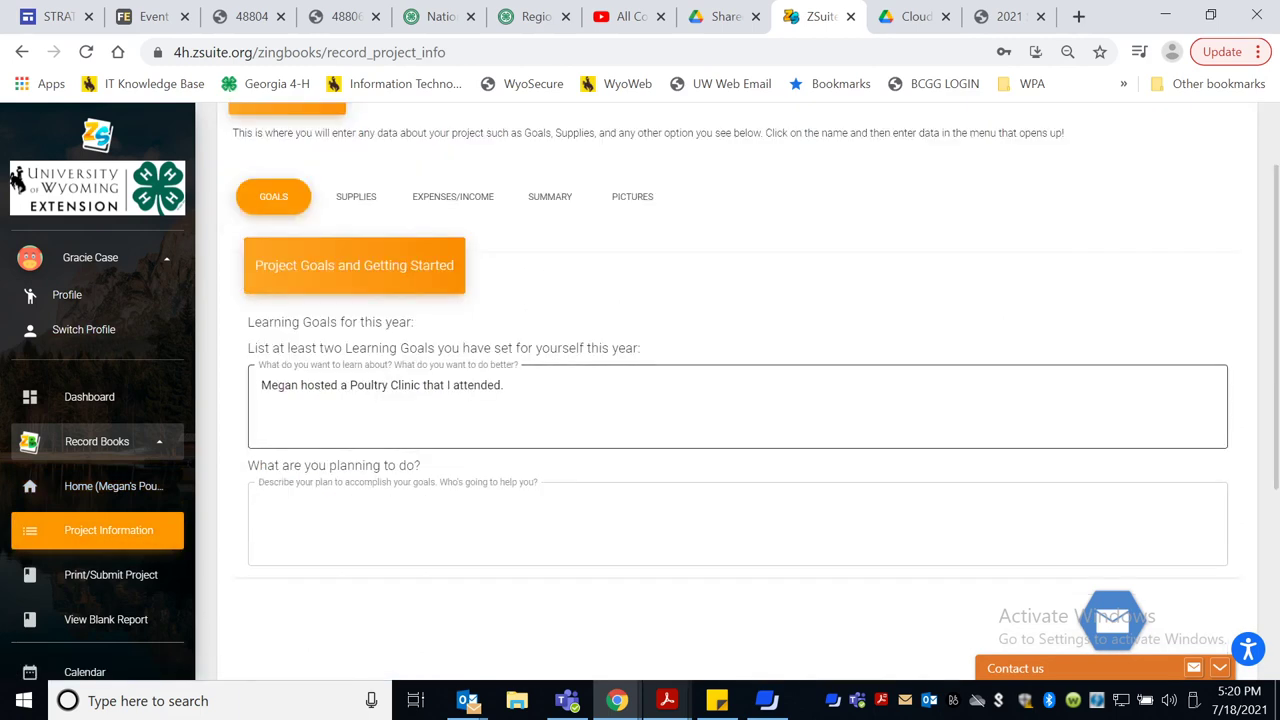
pyautogui.moveTo(506, 385); pyautogui.dragTo(258, 385)
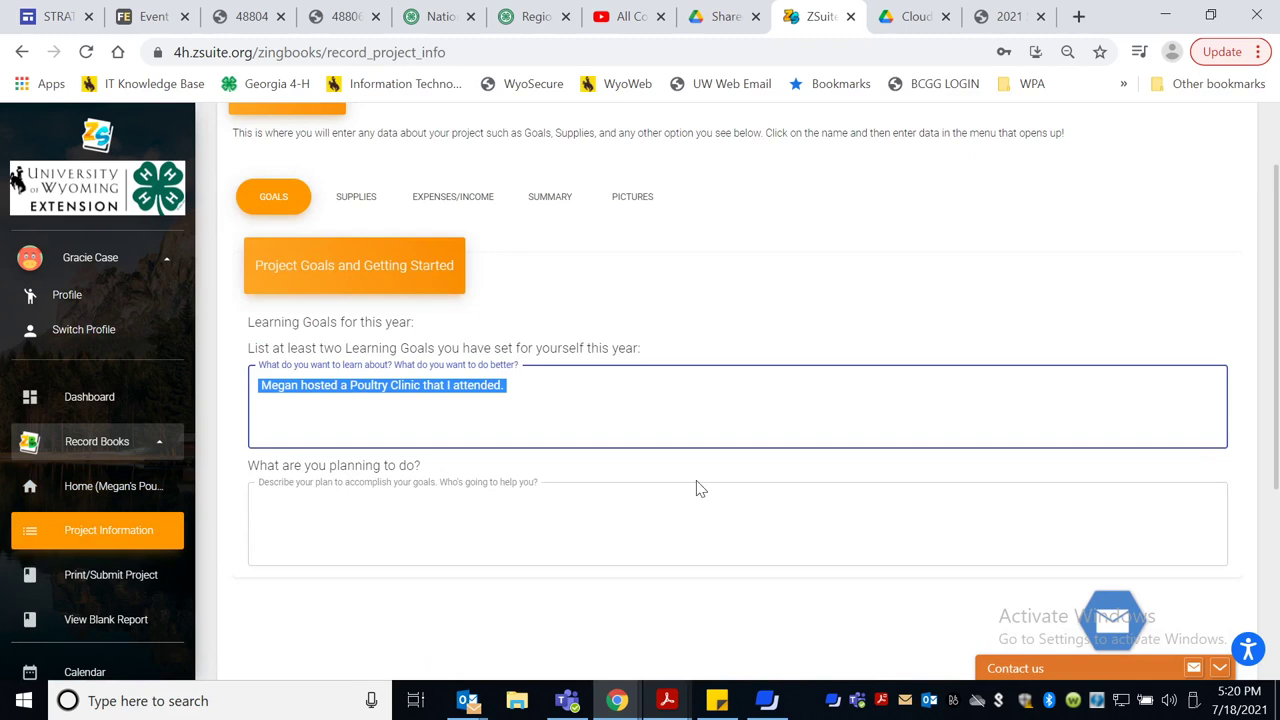
pyautogui.write('To')
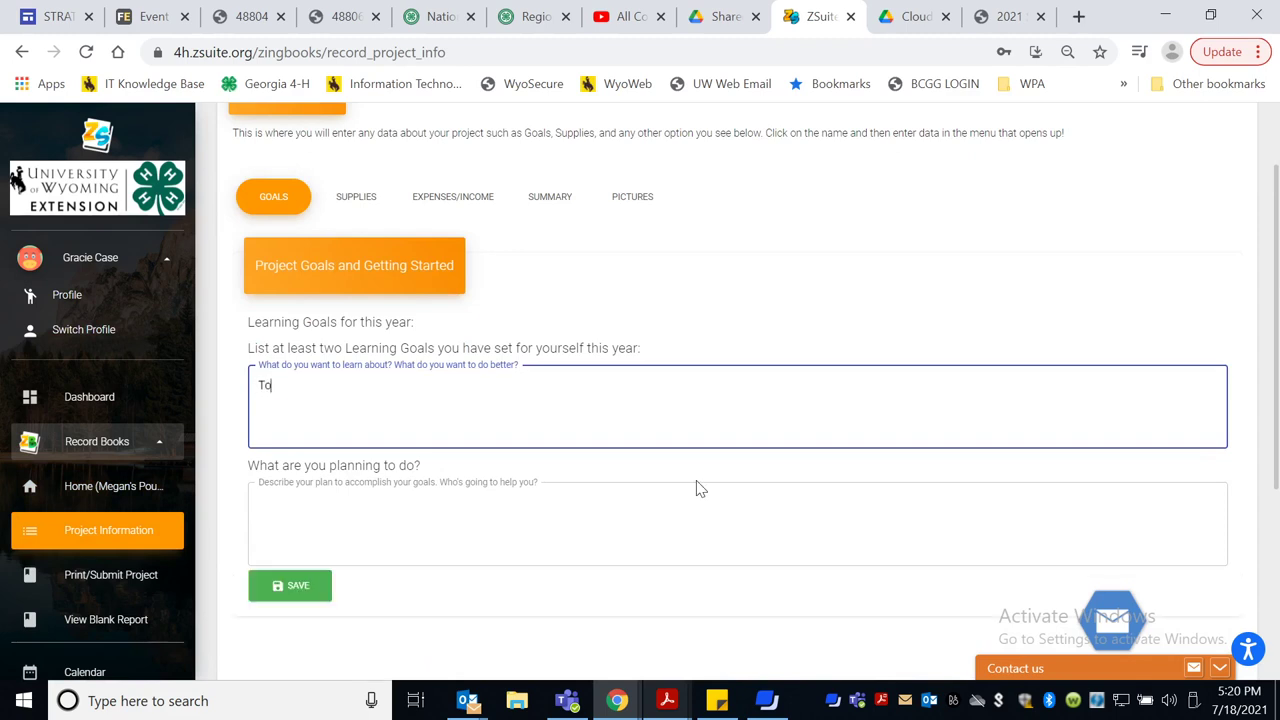
pyautogui.write(' learn the bclasses of Poultry.')
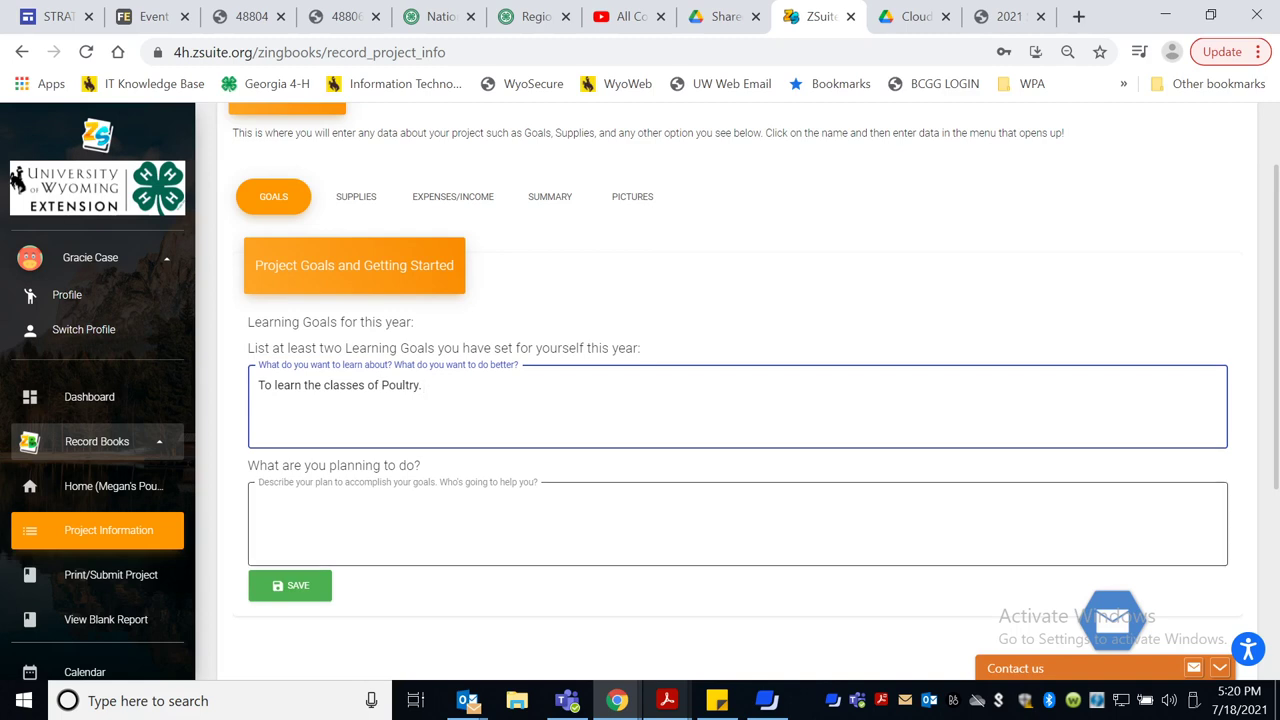
pyautogui.click(260, 503)
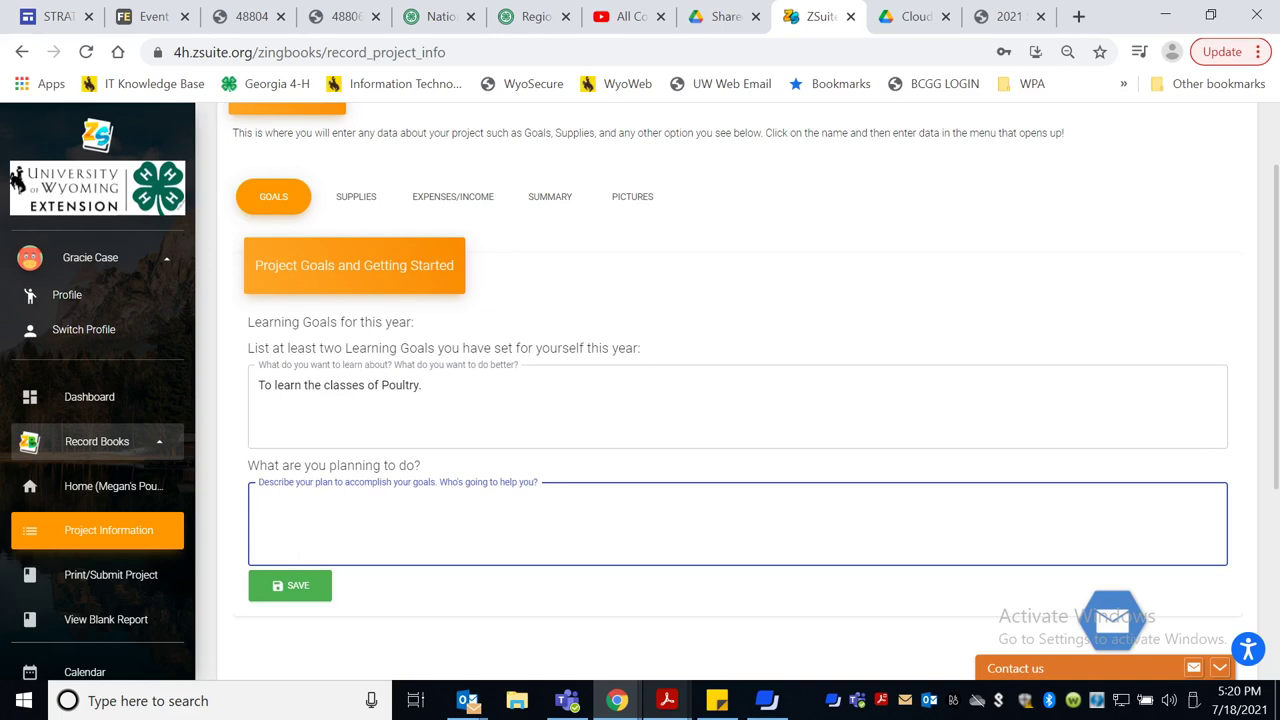
pyautogui.write('Attend clinics and talk to Megan.')
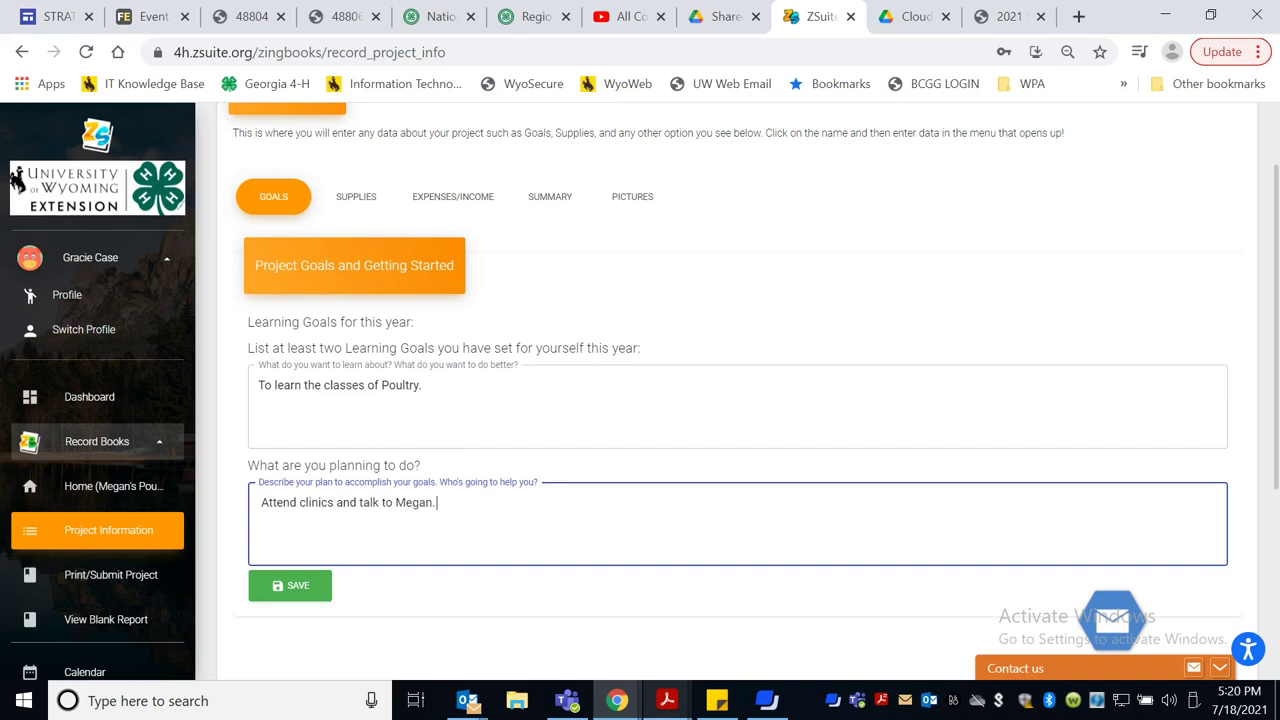
pyautogui.click(312, 592)
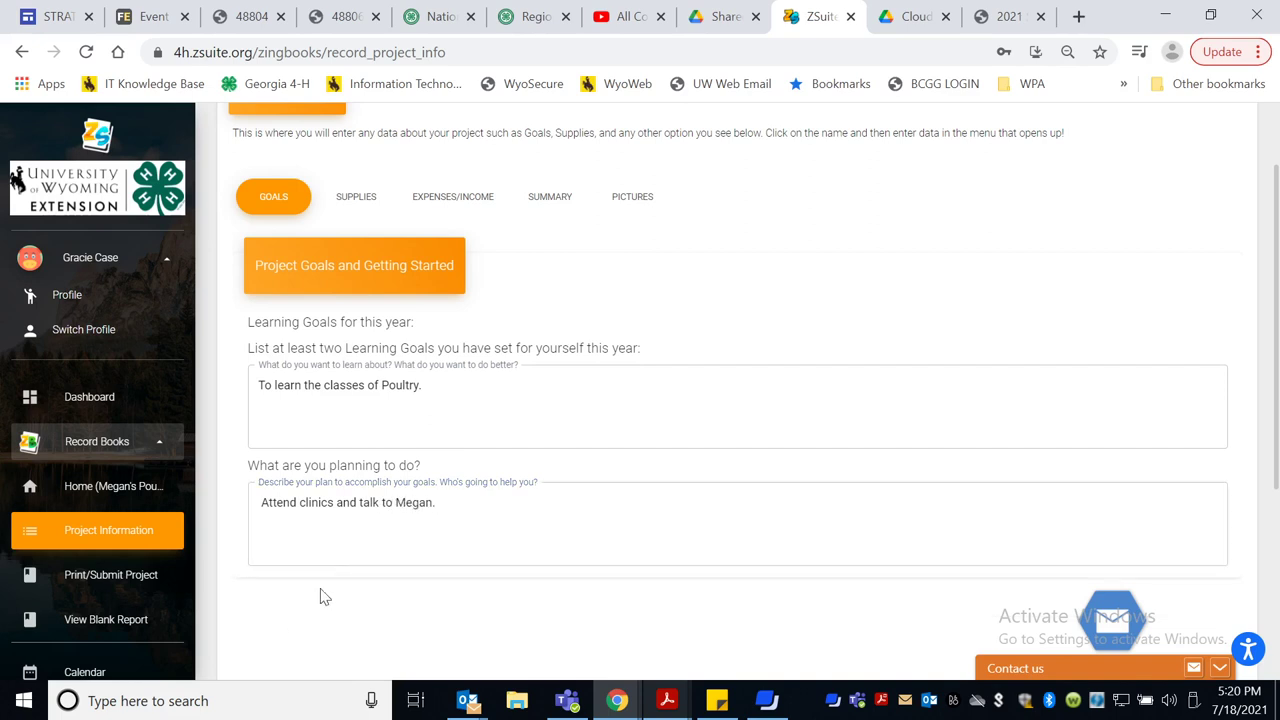
# Step: Review the poultry project's Supplies, Expenses/Income, Summary and Pictures sections in turn
pyautogui.click(367, 205)
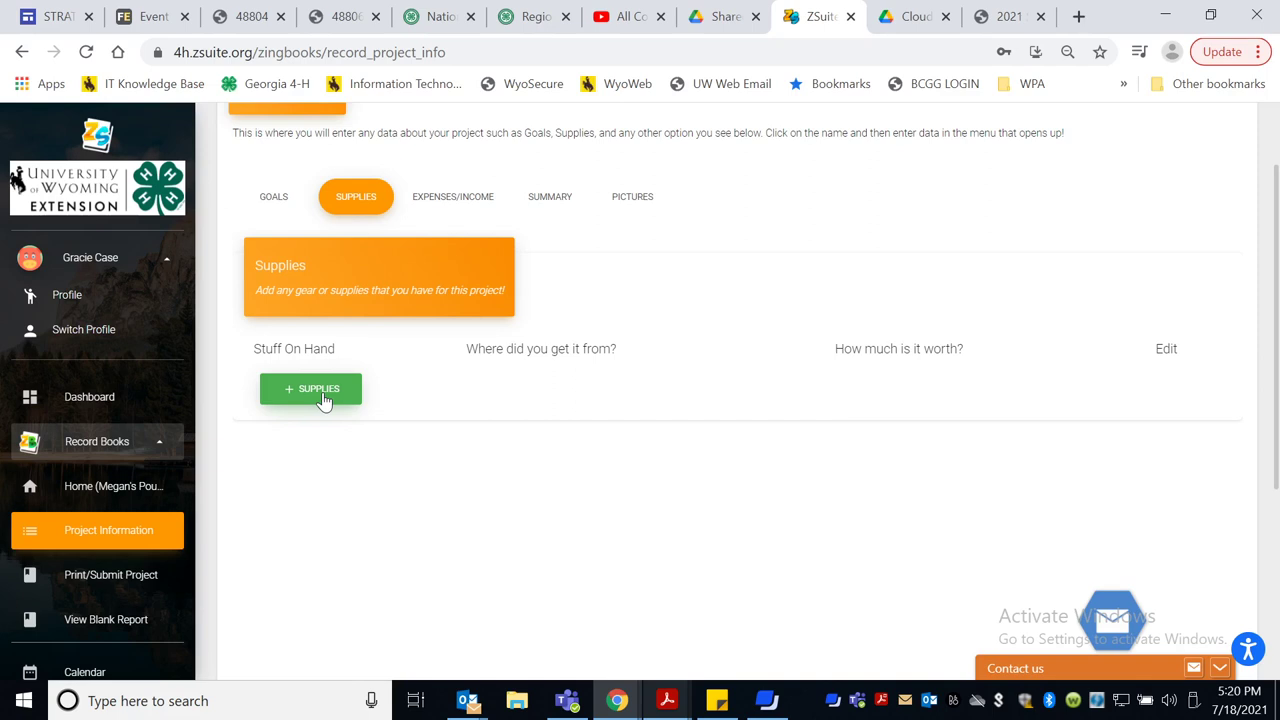
pyautogui.click(466, 199)
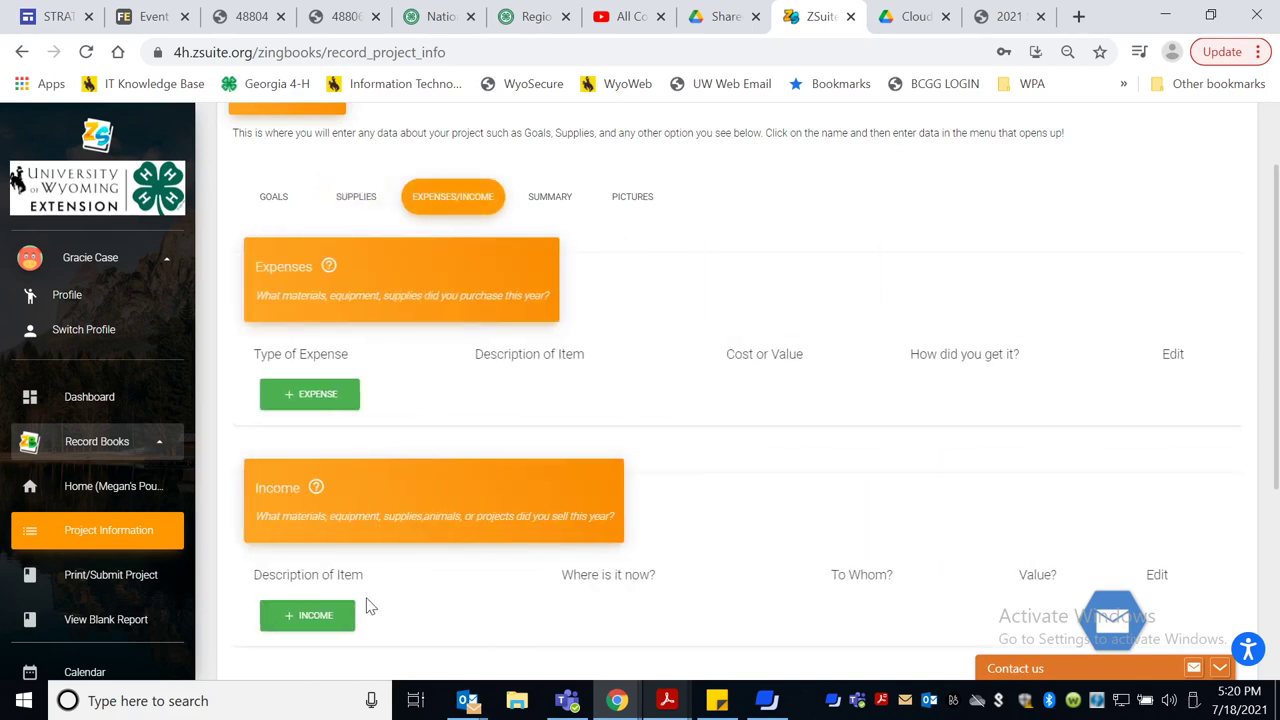
pyautogui.click(556, 201)
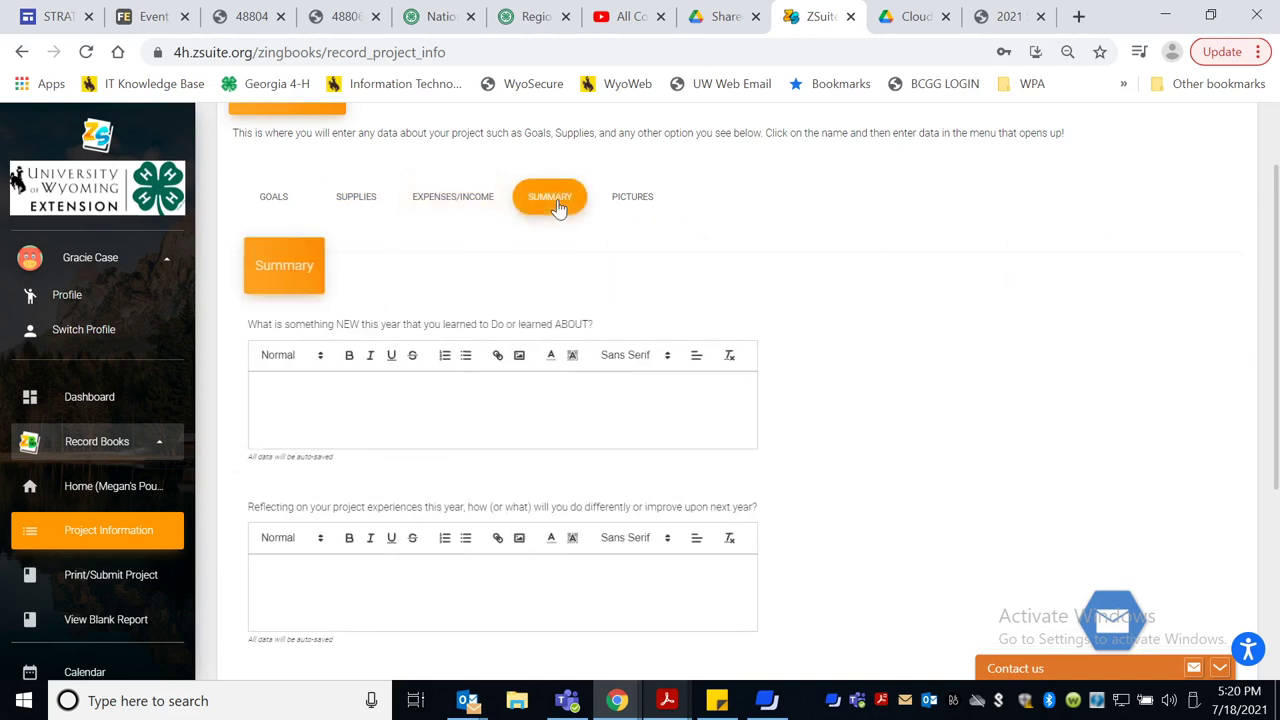
pyautogui.click(630, 200)
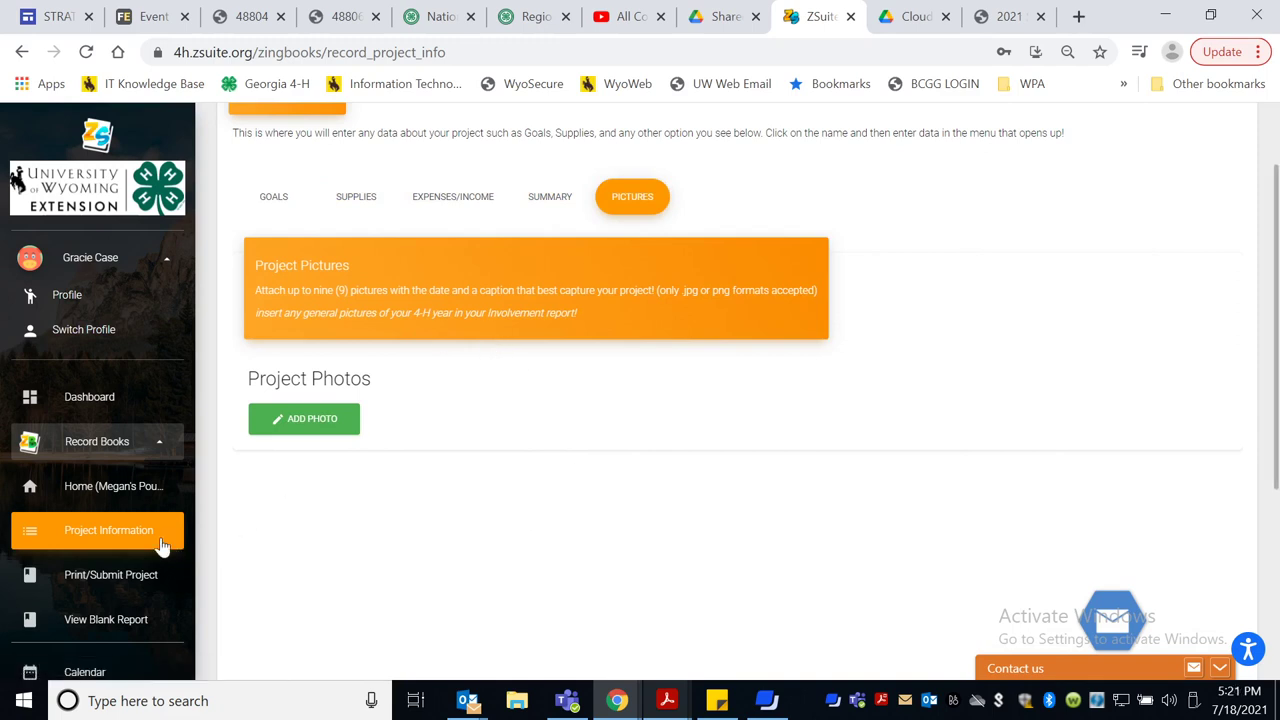
# Step: Go back to the Record Books list showing the four active projects
pyautogui.click(116, 295)
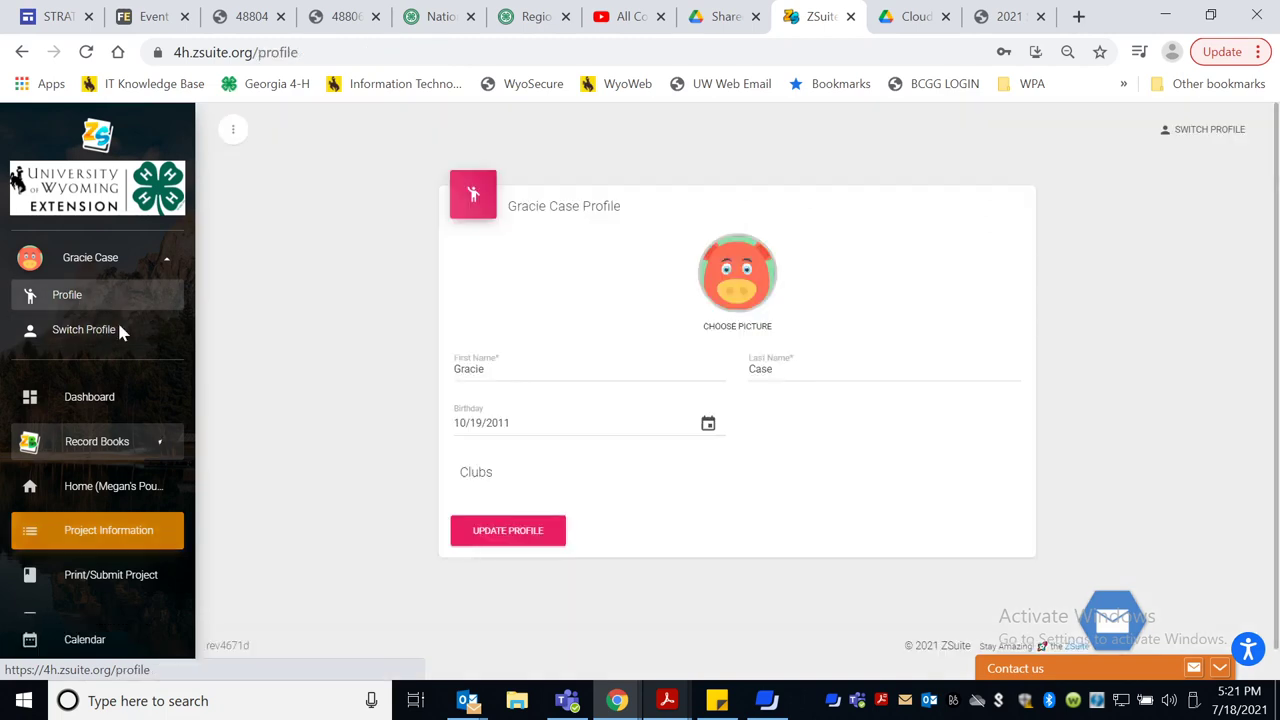
pyautogui.click(149, 438)
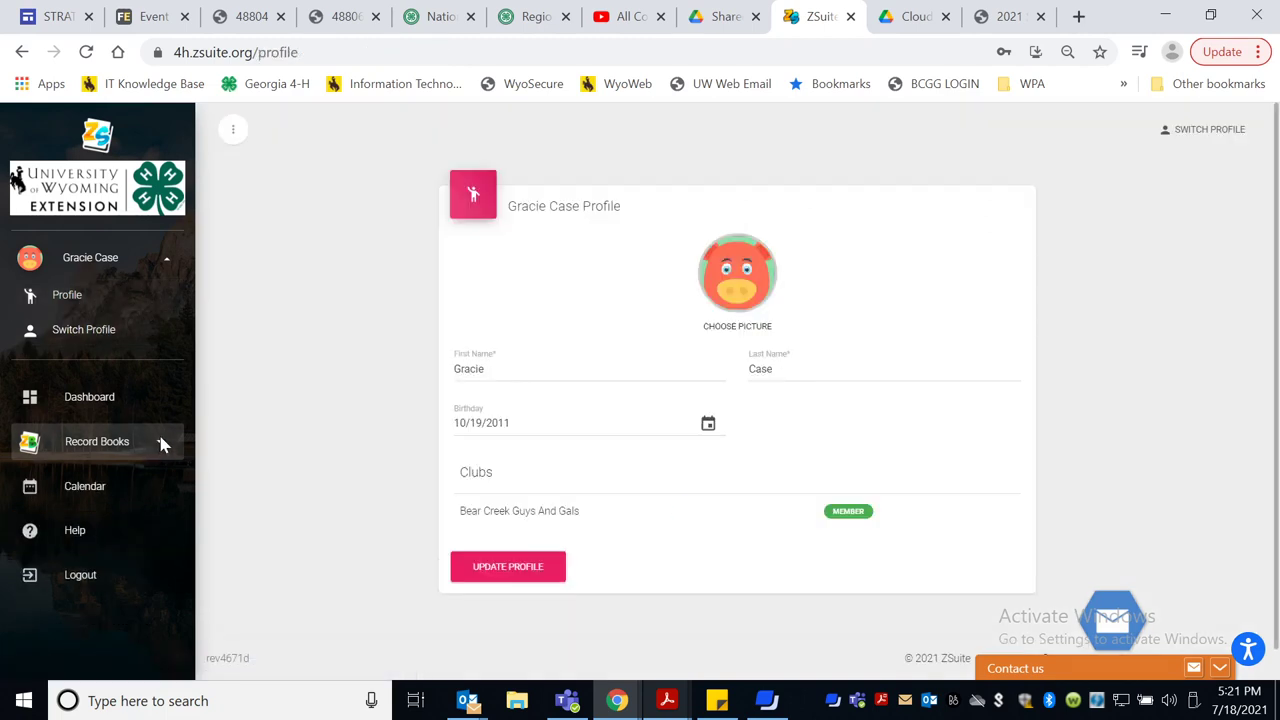
pyautogui.click(160, 443)
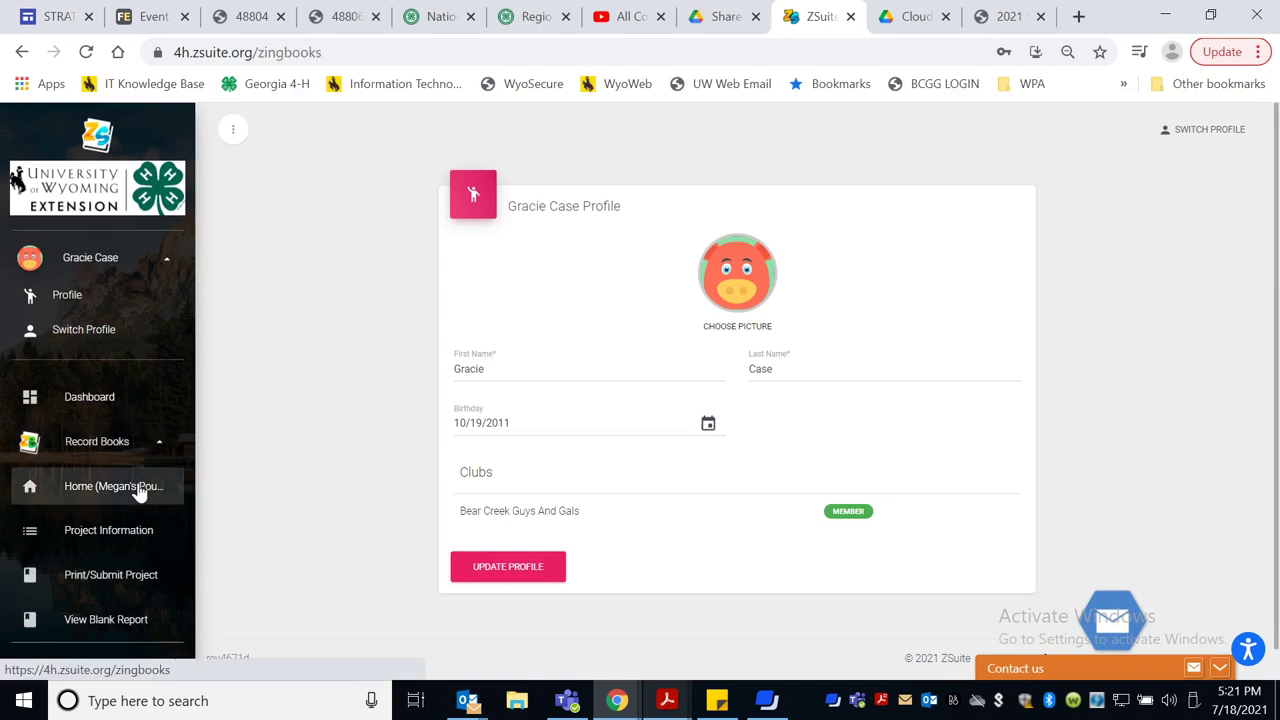
pyautogui.click(139, 490)
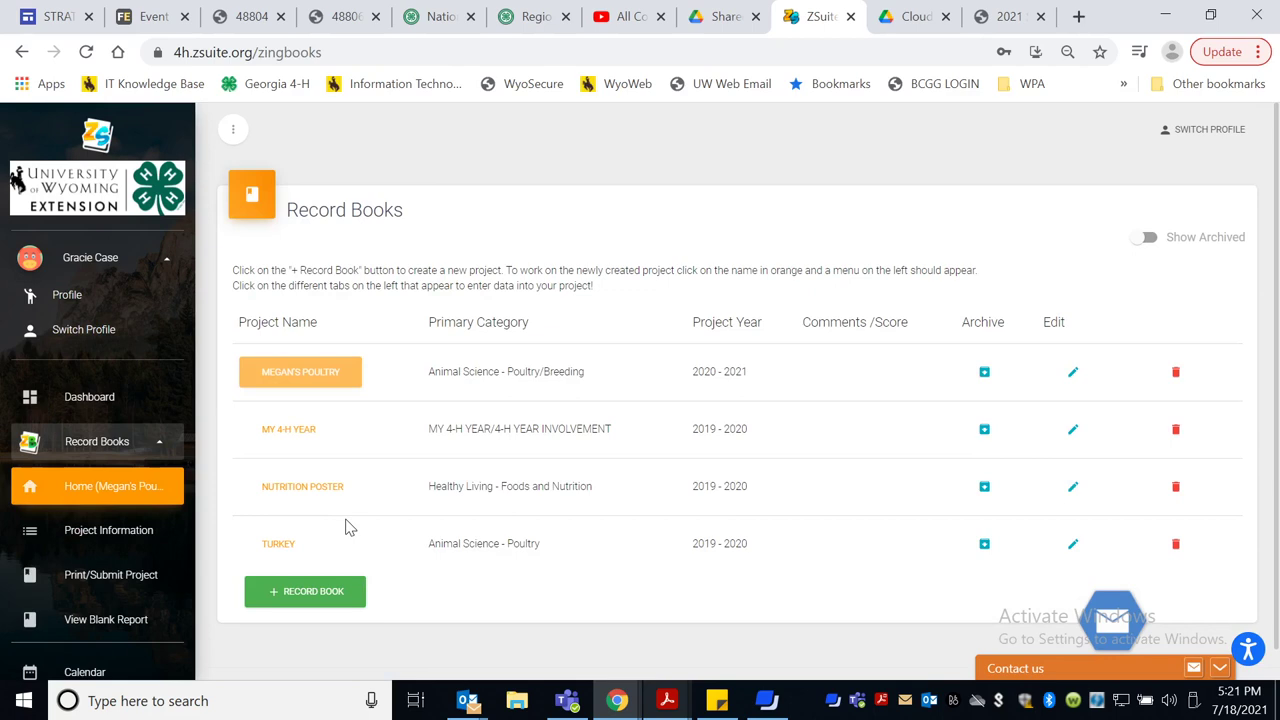
# Step: Preview the blank Wyoming Junior Project report form and scroll through it
pyautogui.click(140, 620)
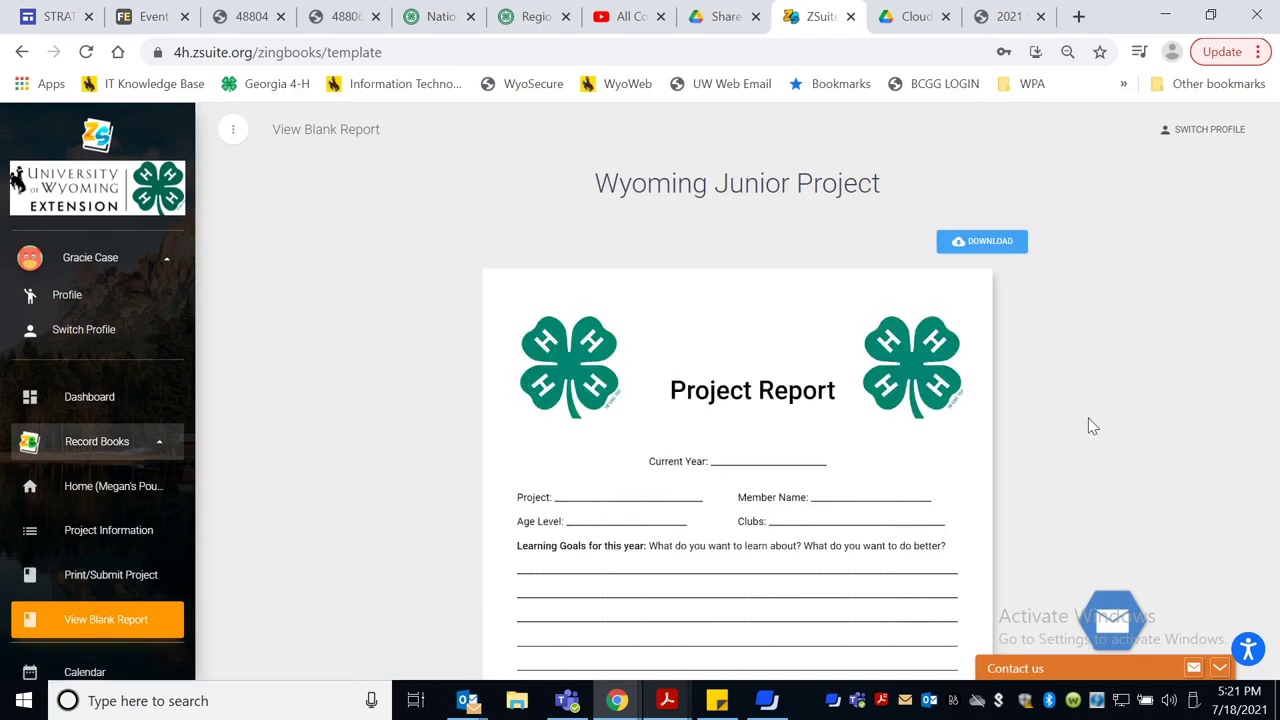
pyautogui.scroll(-15, 1092, 426)
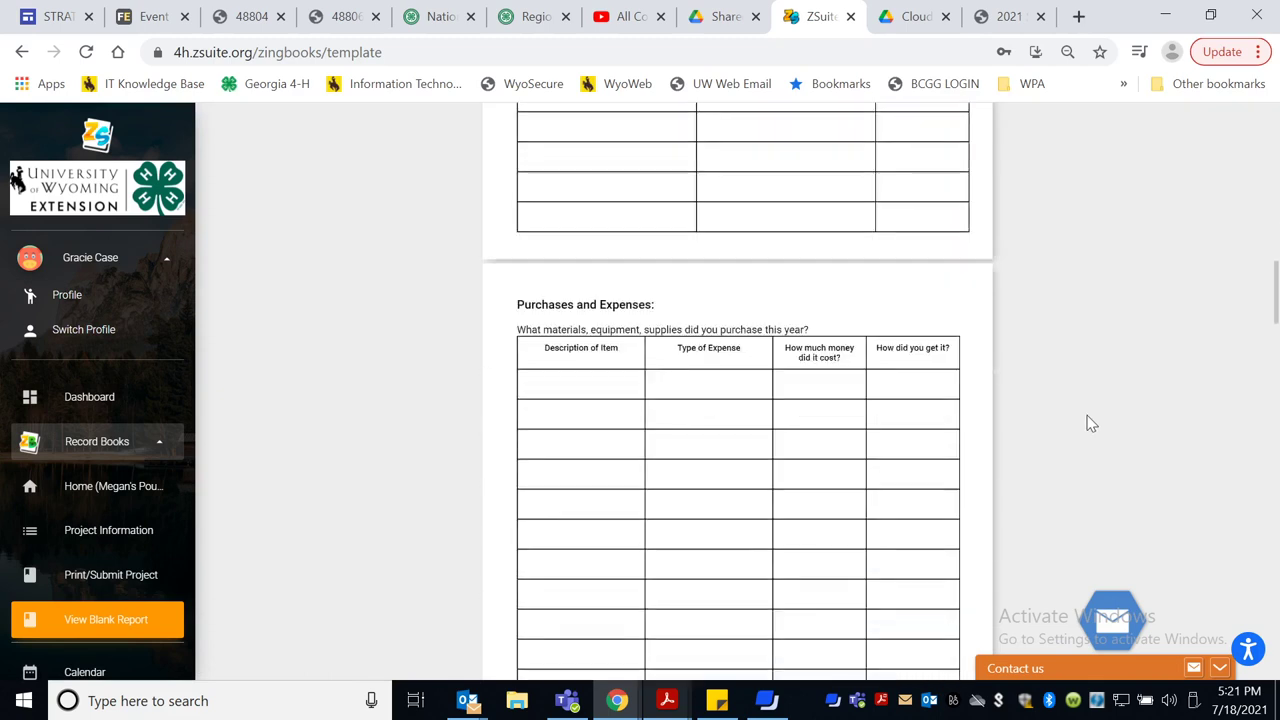
pyautogui.scroll(-15, 1090, 424)
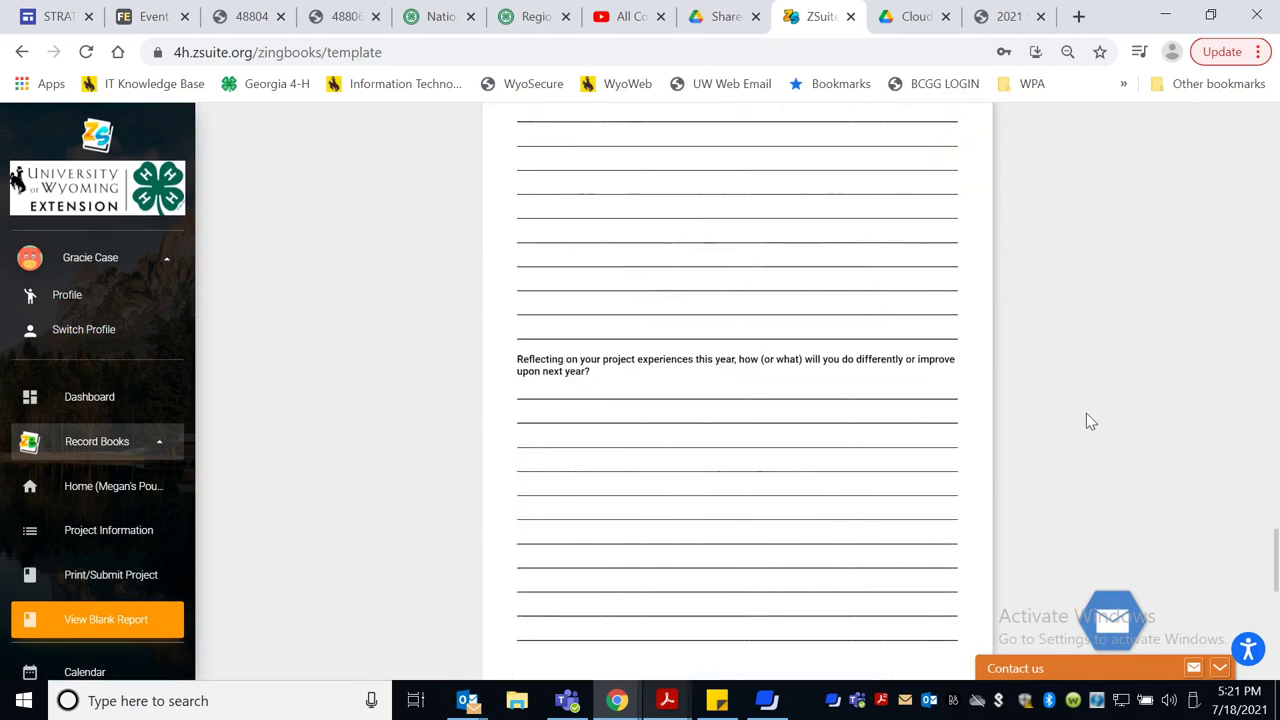
pyautogui.scroll(20, 1090, 410)
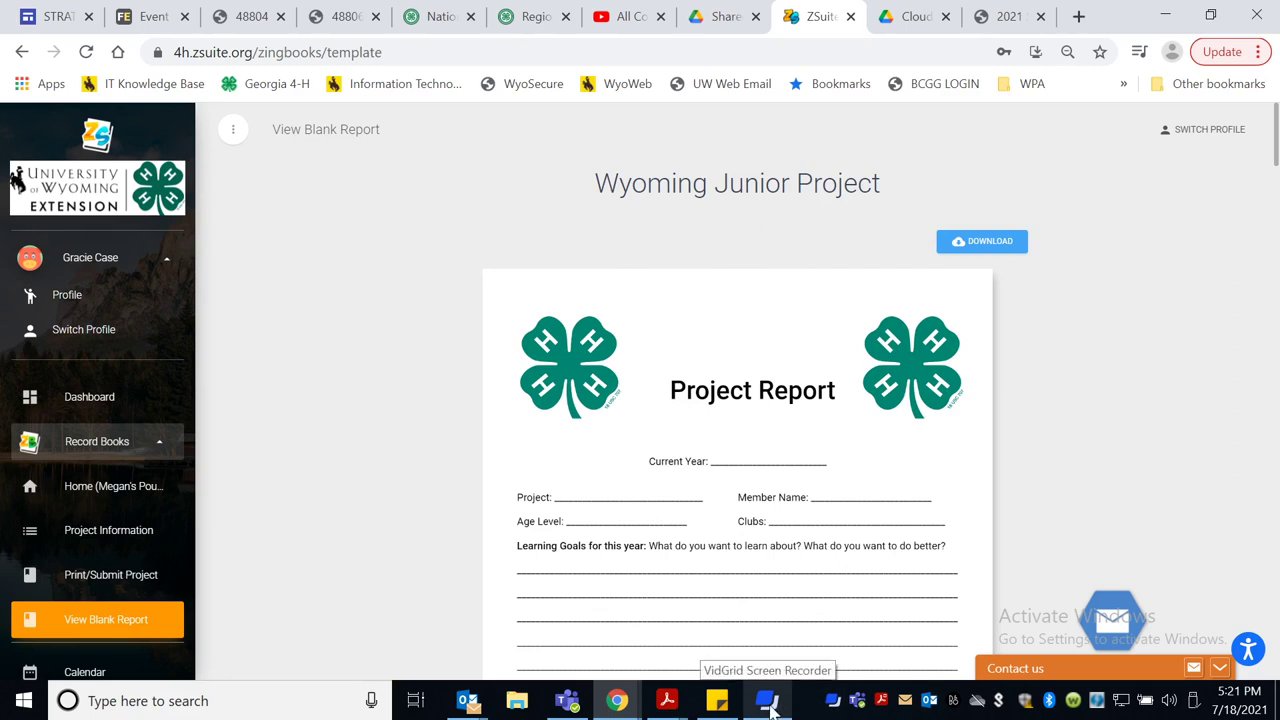
pyautogui.click(768, 705)
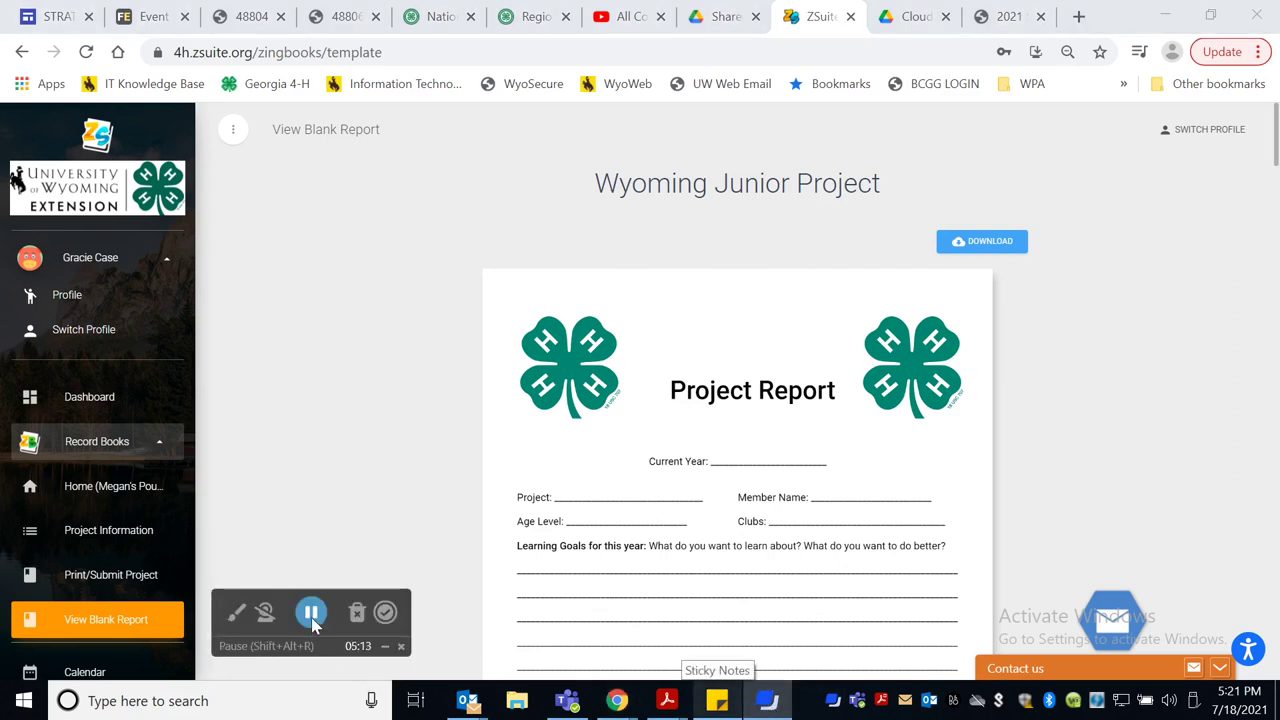